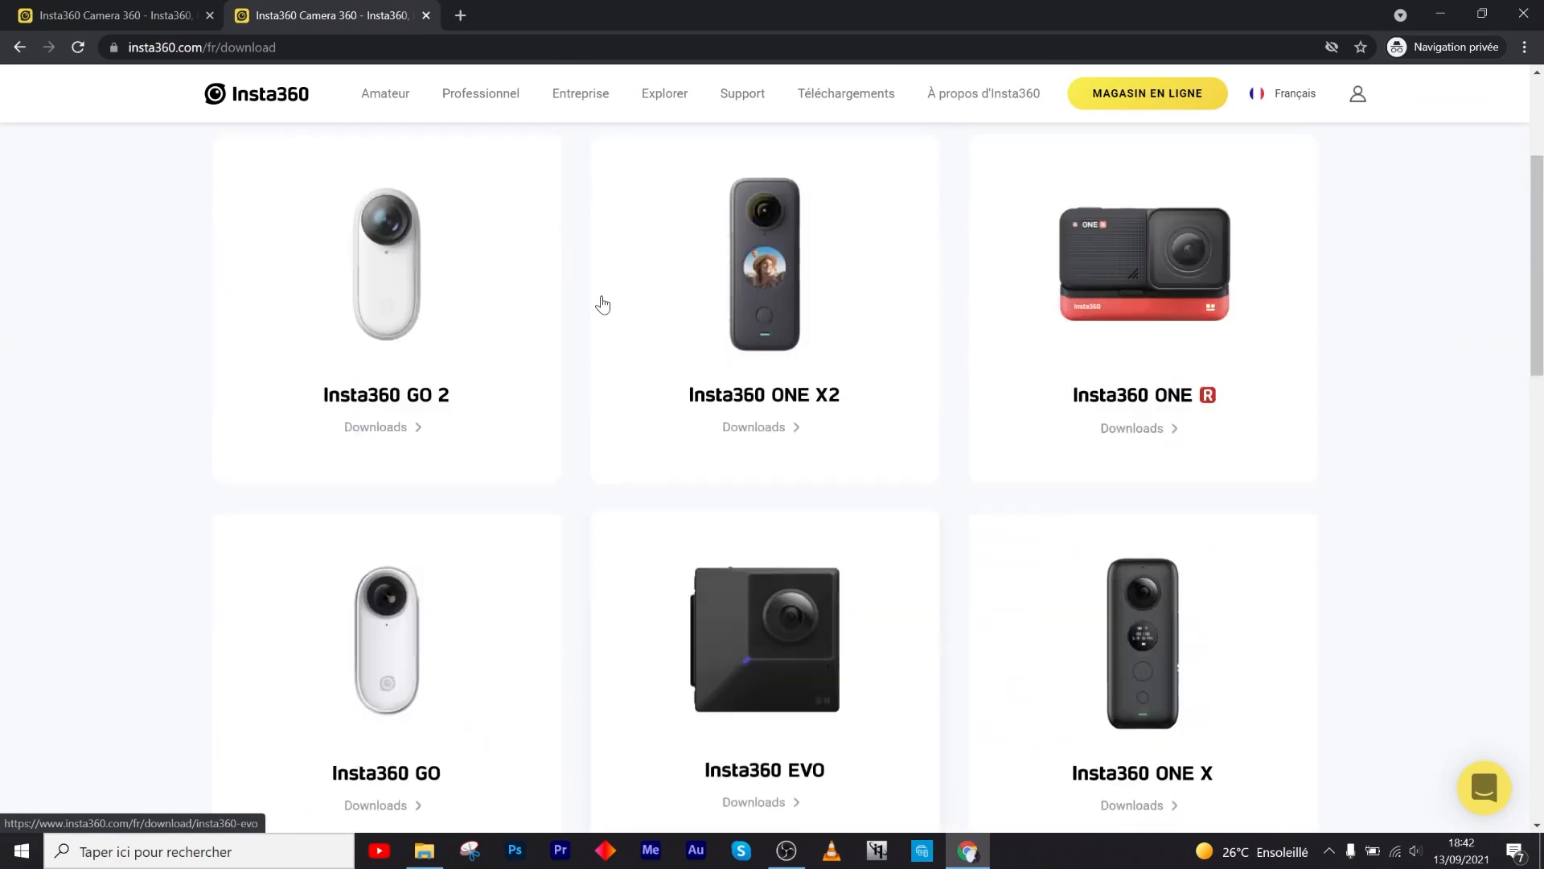
- Open the Insta360 ONE X2 downloads page and look through the software offered for it
left_click(753, 313)
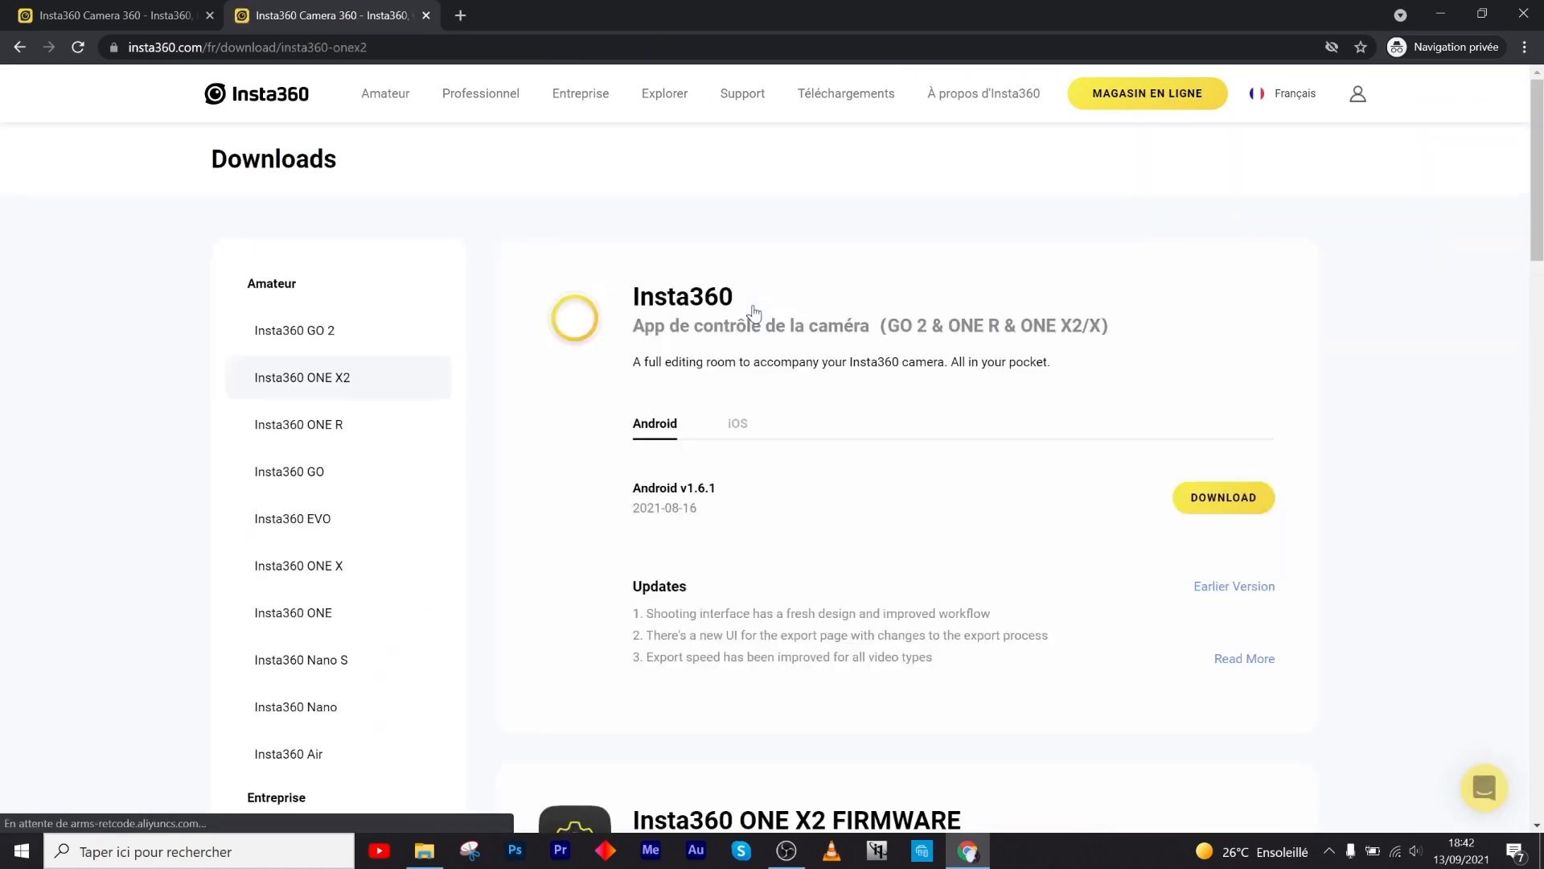
scroll(754, 314, "down", 9)
scroll(753, 314, "down", 5)
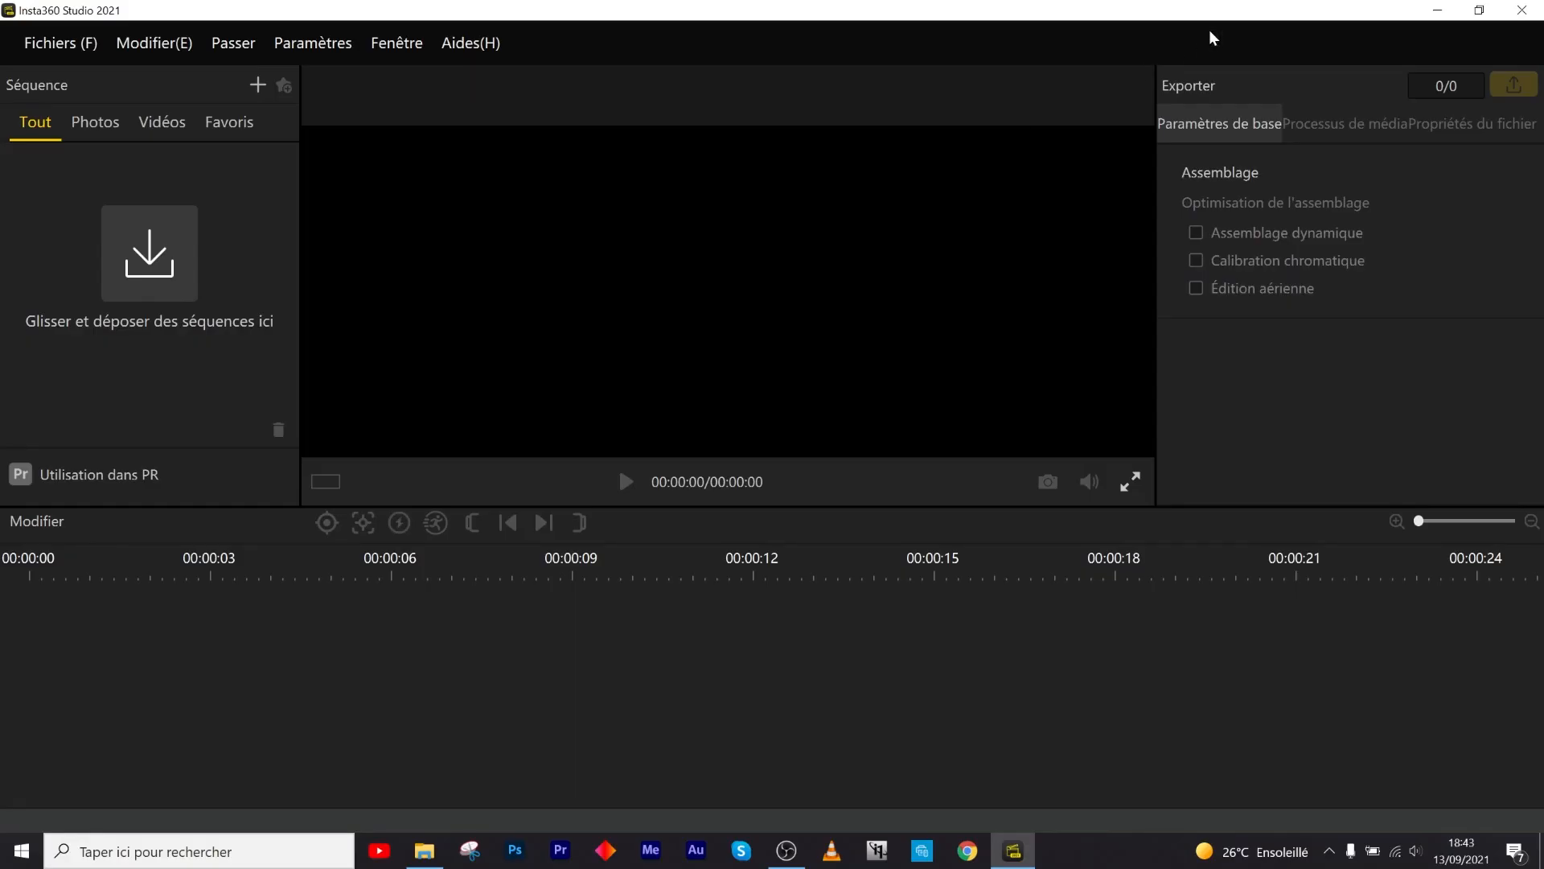
- In Insta360 Studio 2021, shrink the window, move it aside and open the rushs insta360 folder on the desktop
left_click(1478, 10)
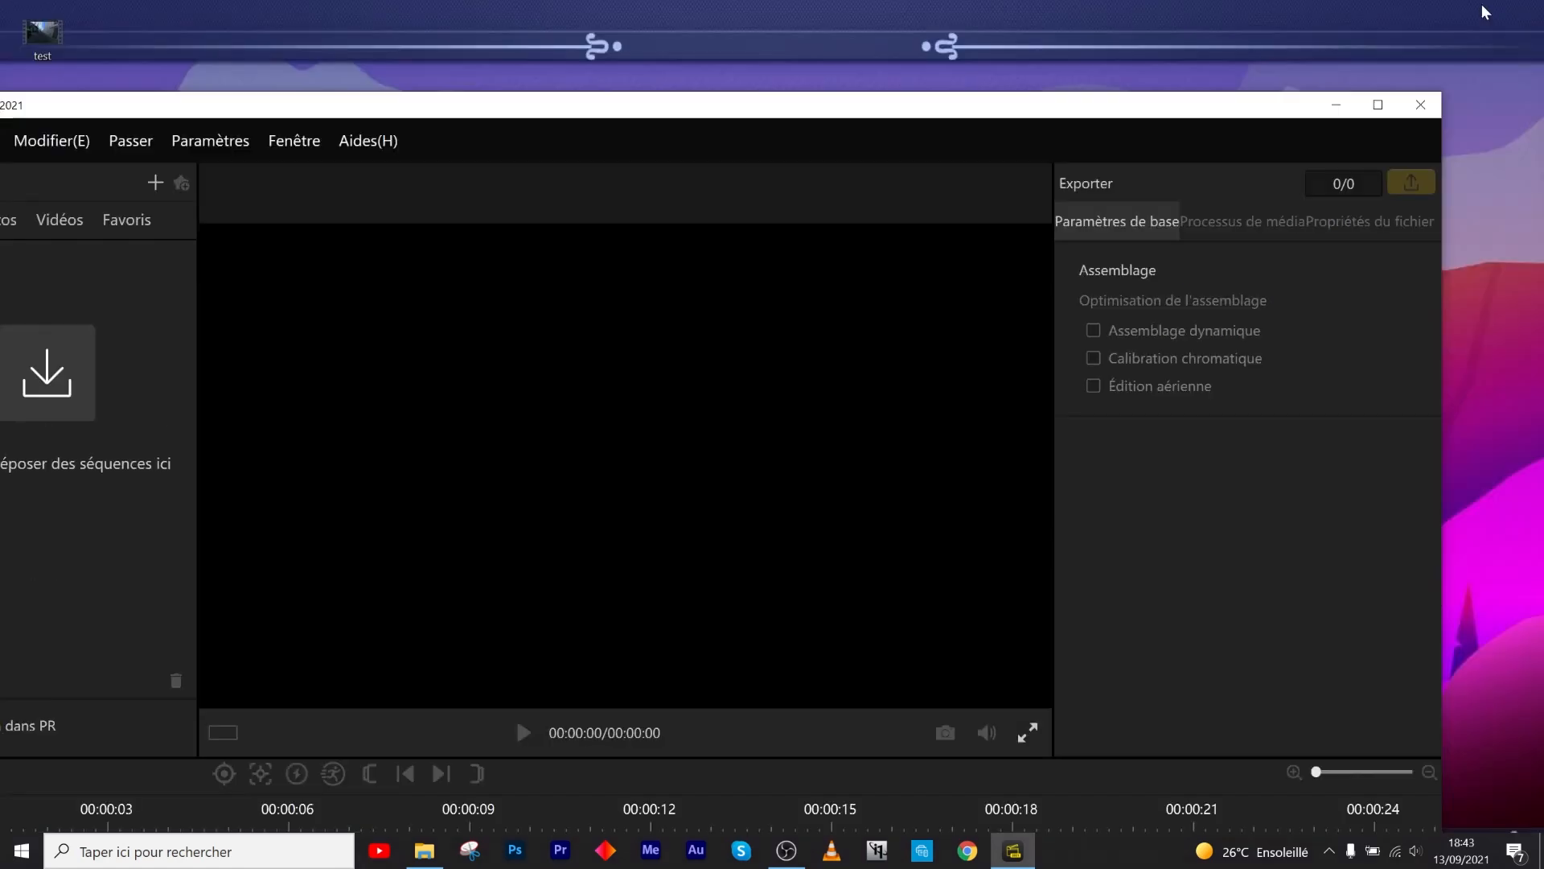
left_click_drag(580, 110, 1334, 102)
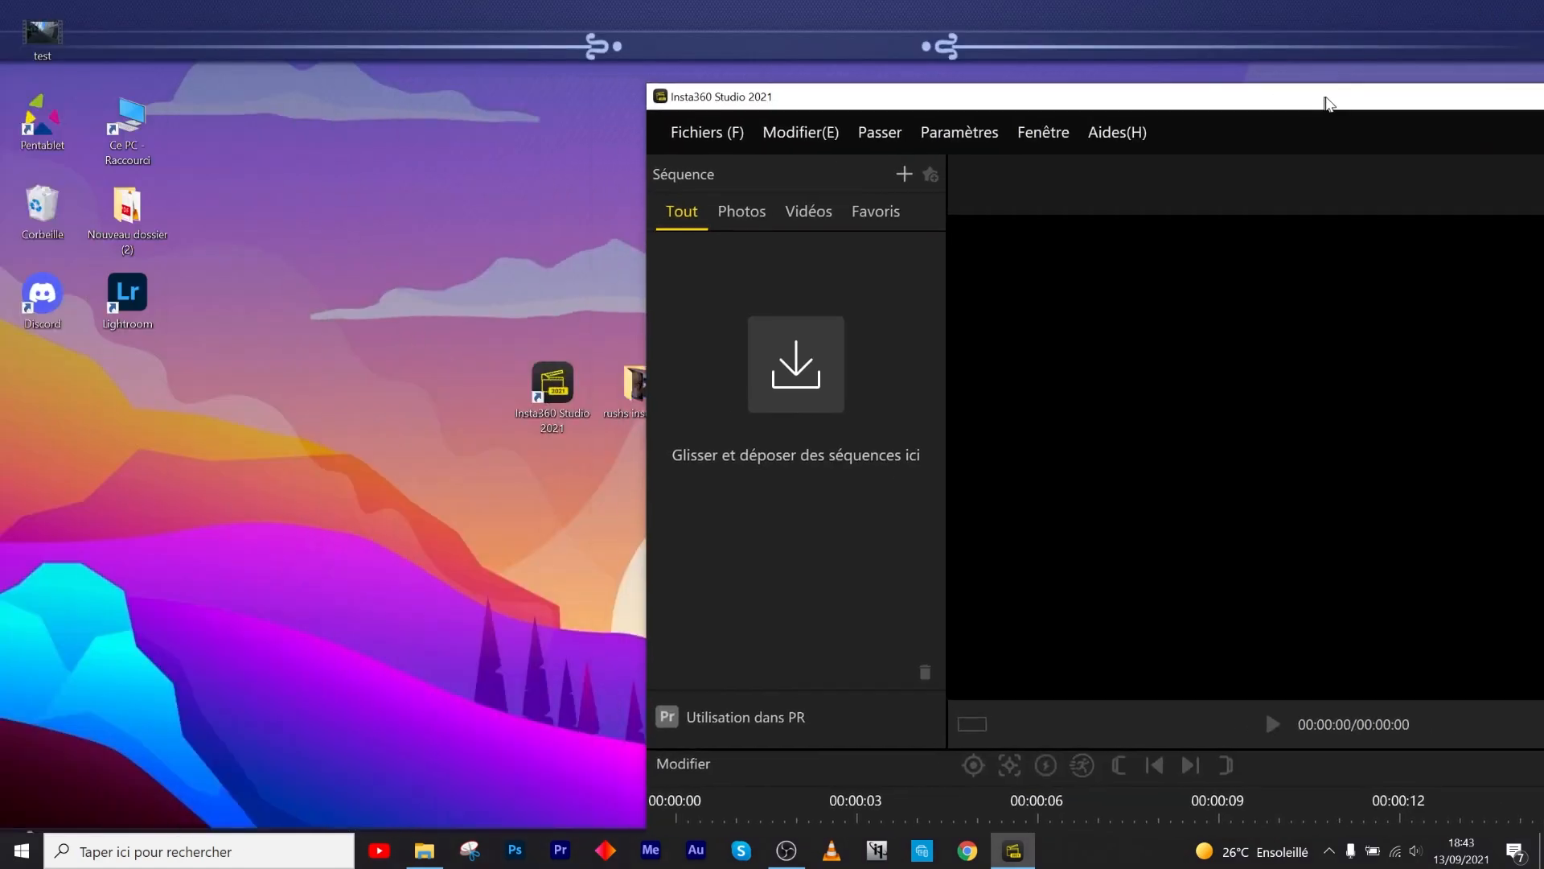
left_click_drag(635, 389, 378, 399)
double_click(378, 399)
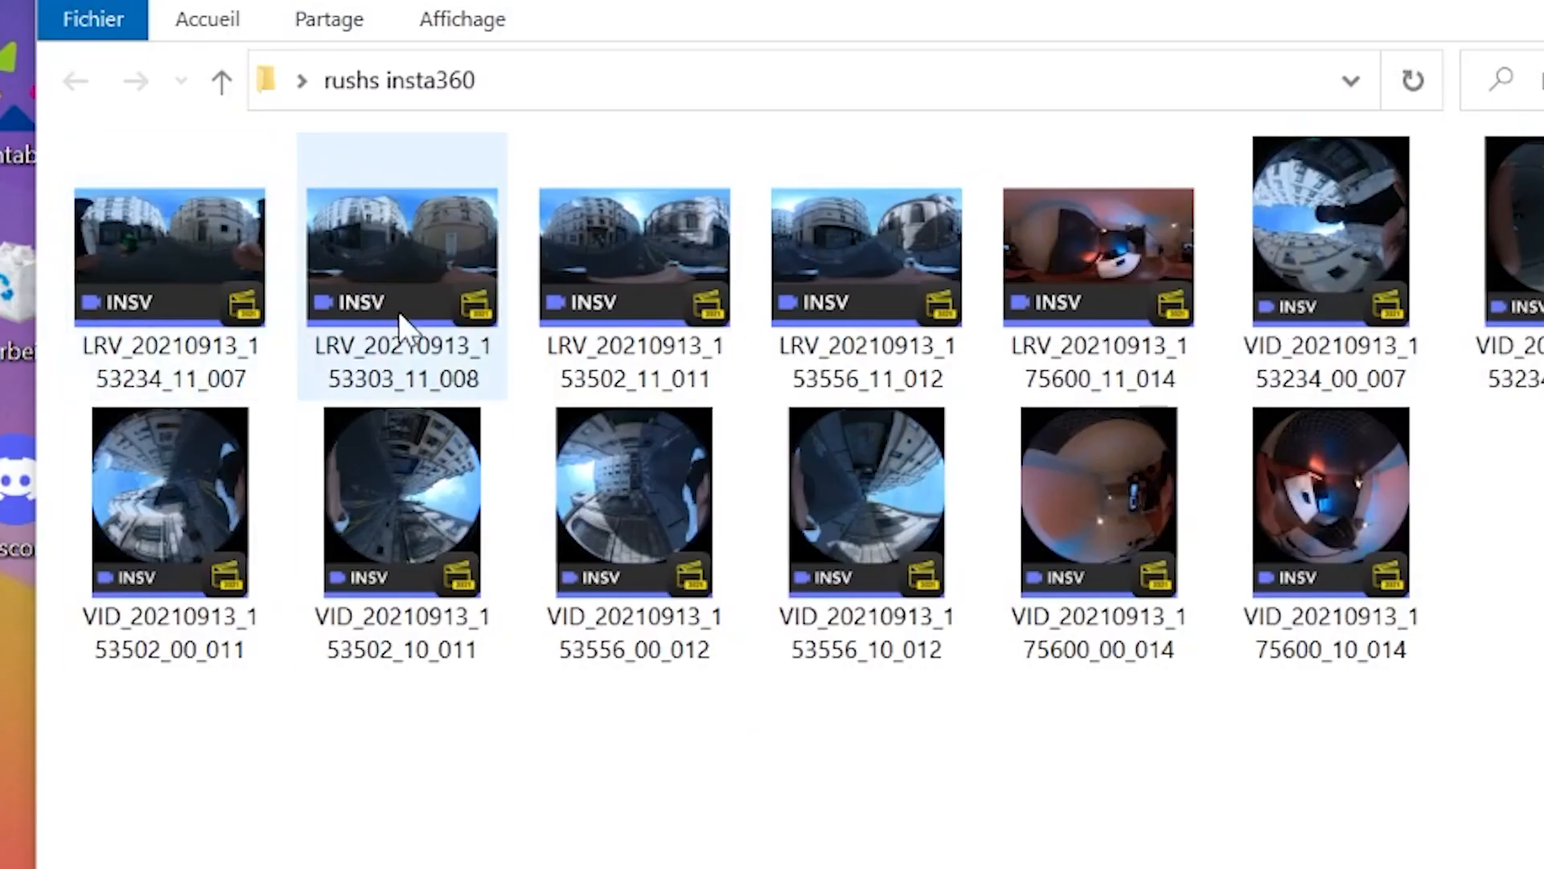
- Import the clip LRV_20210913_153303_11_008 from the folder into the media library and mark it as a favourite
left_click_drag(373, 278, 1543, 868)
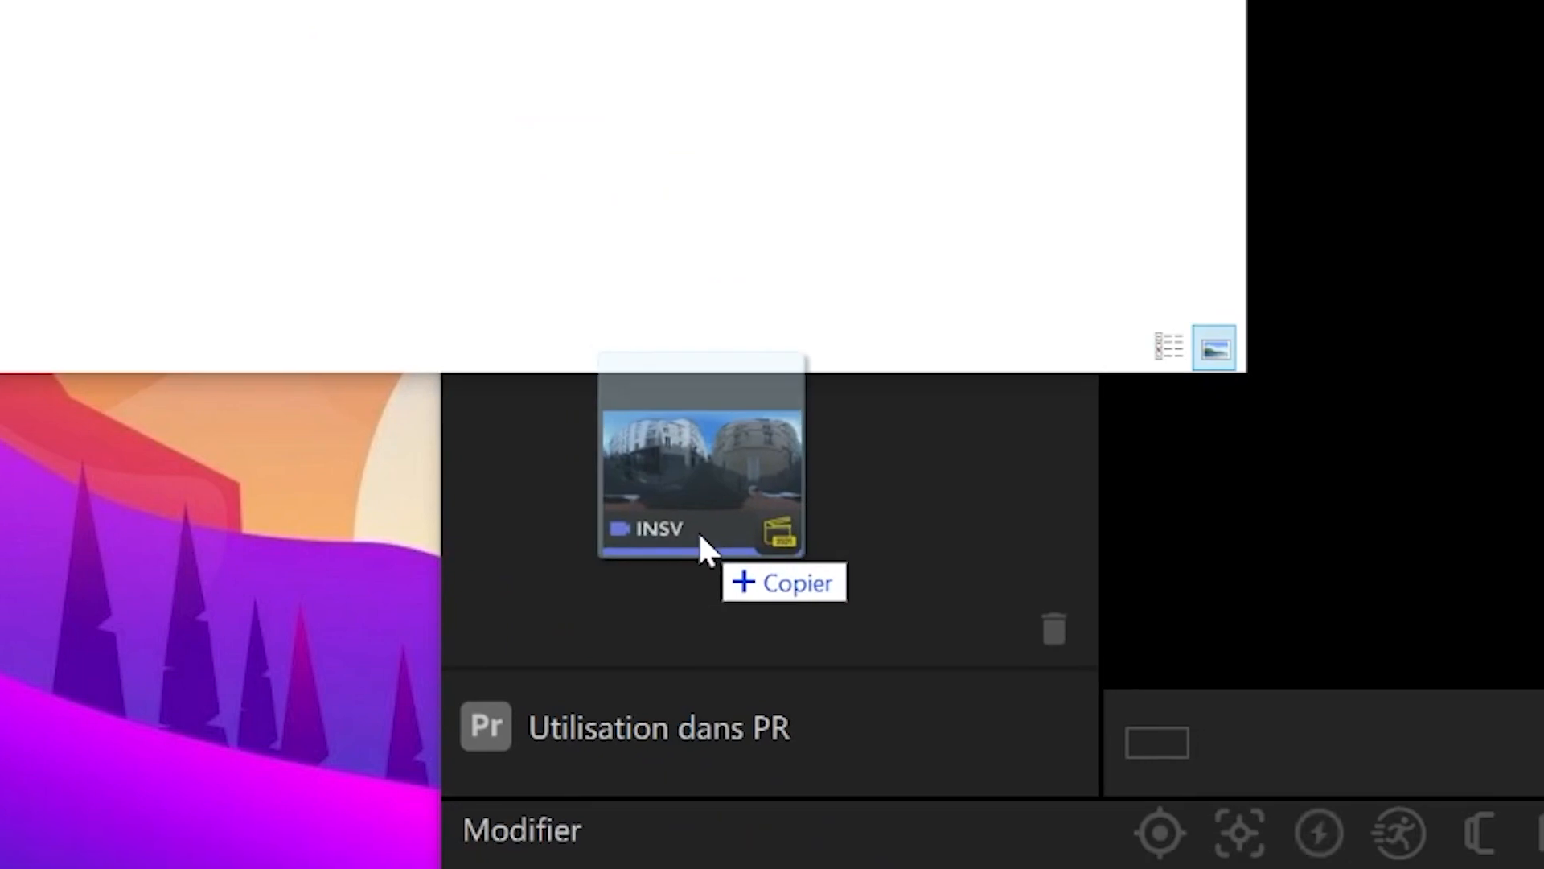
left_click_drag(698, 537, 700, 545)
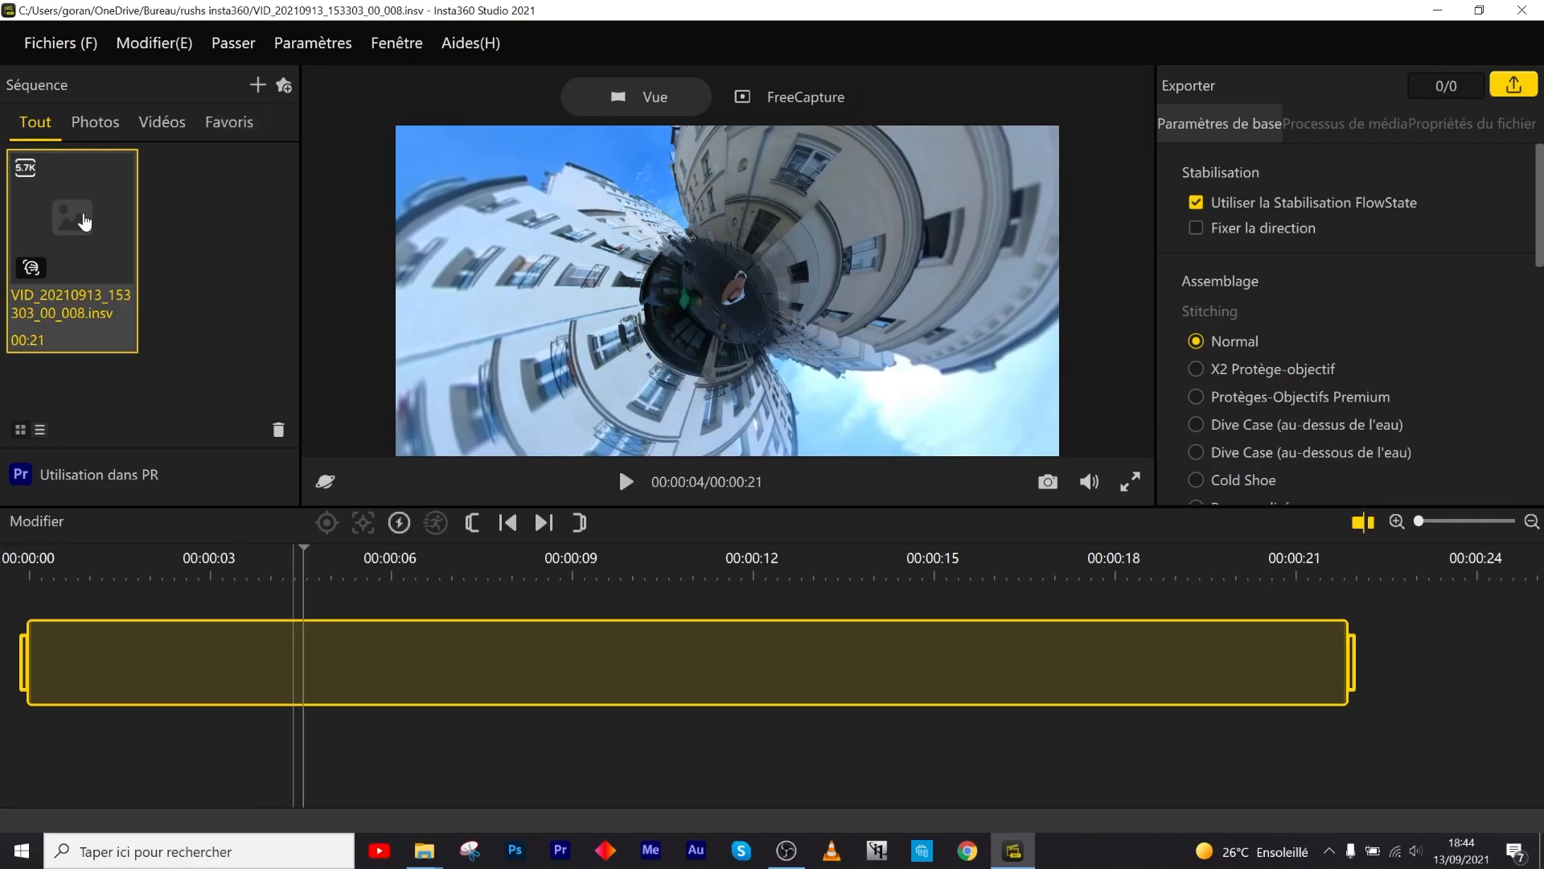
left_click(284, 87)
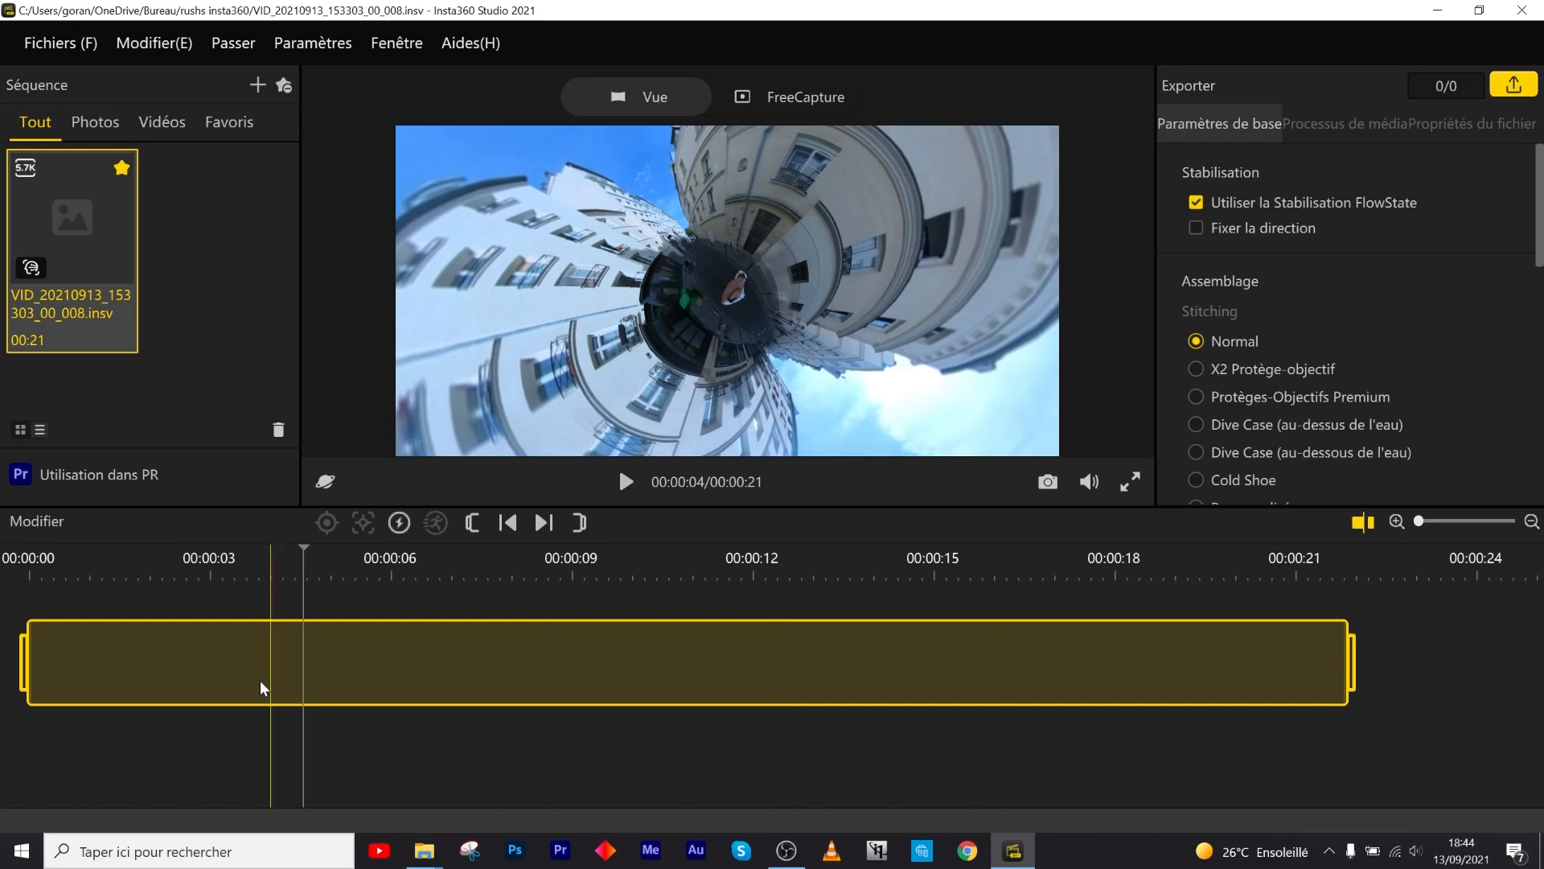
- Preview the clip in the Tiny Planet and Boule de cristal projections, rotating the view in each
left_click(325, 481)
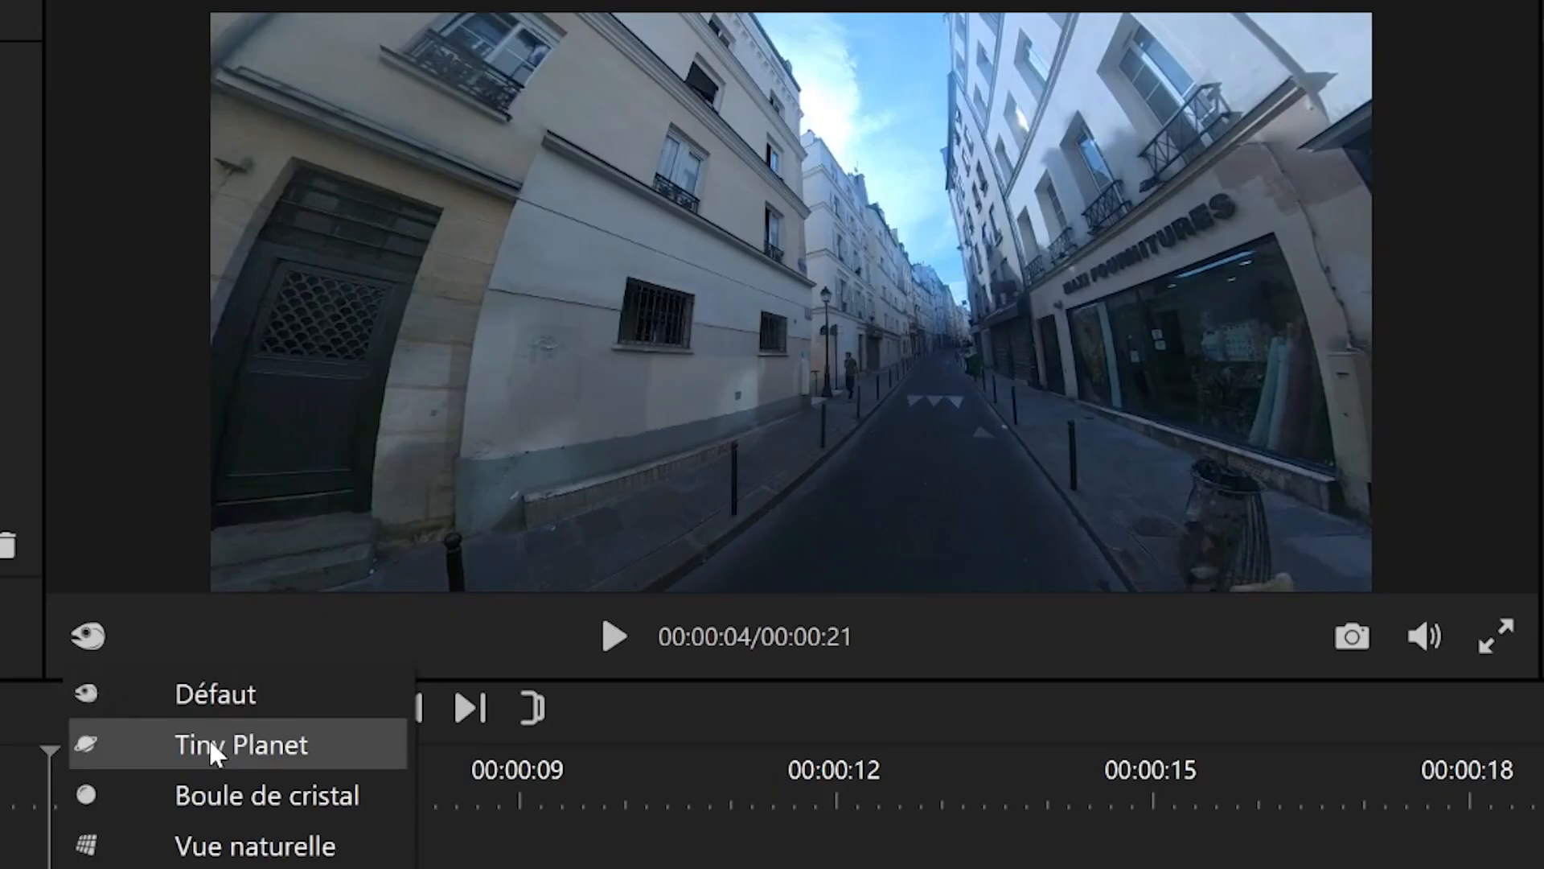
left_click(746, 191)
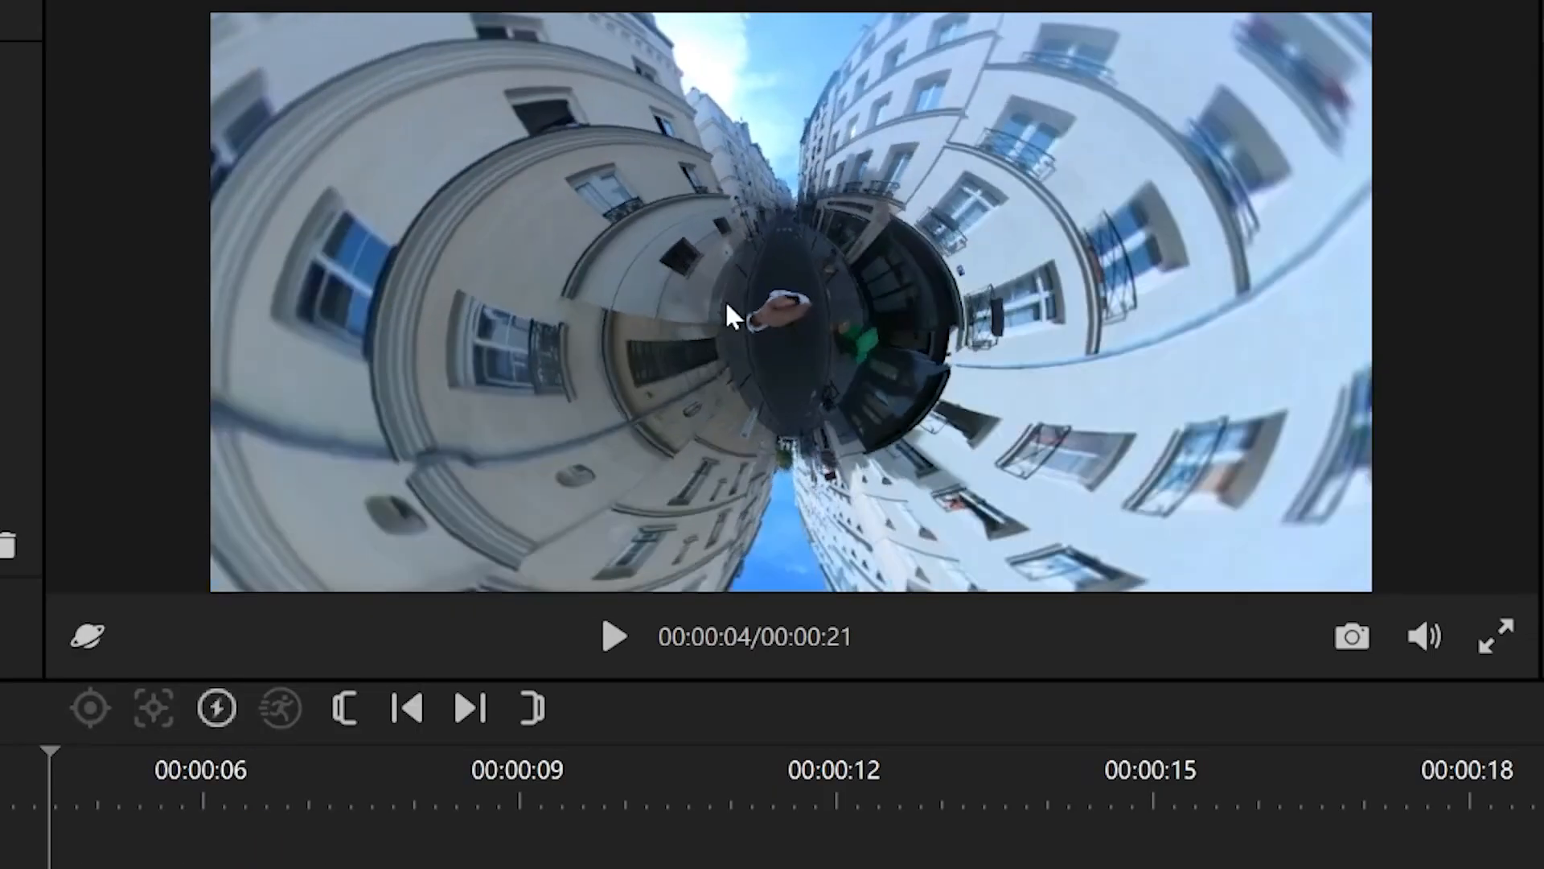
left_click_drag(727, 309, 563, 329)
left_click_drag(848, 309, 504, 365)
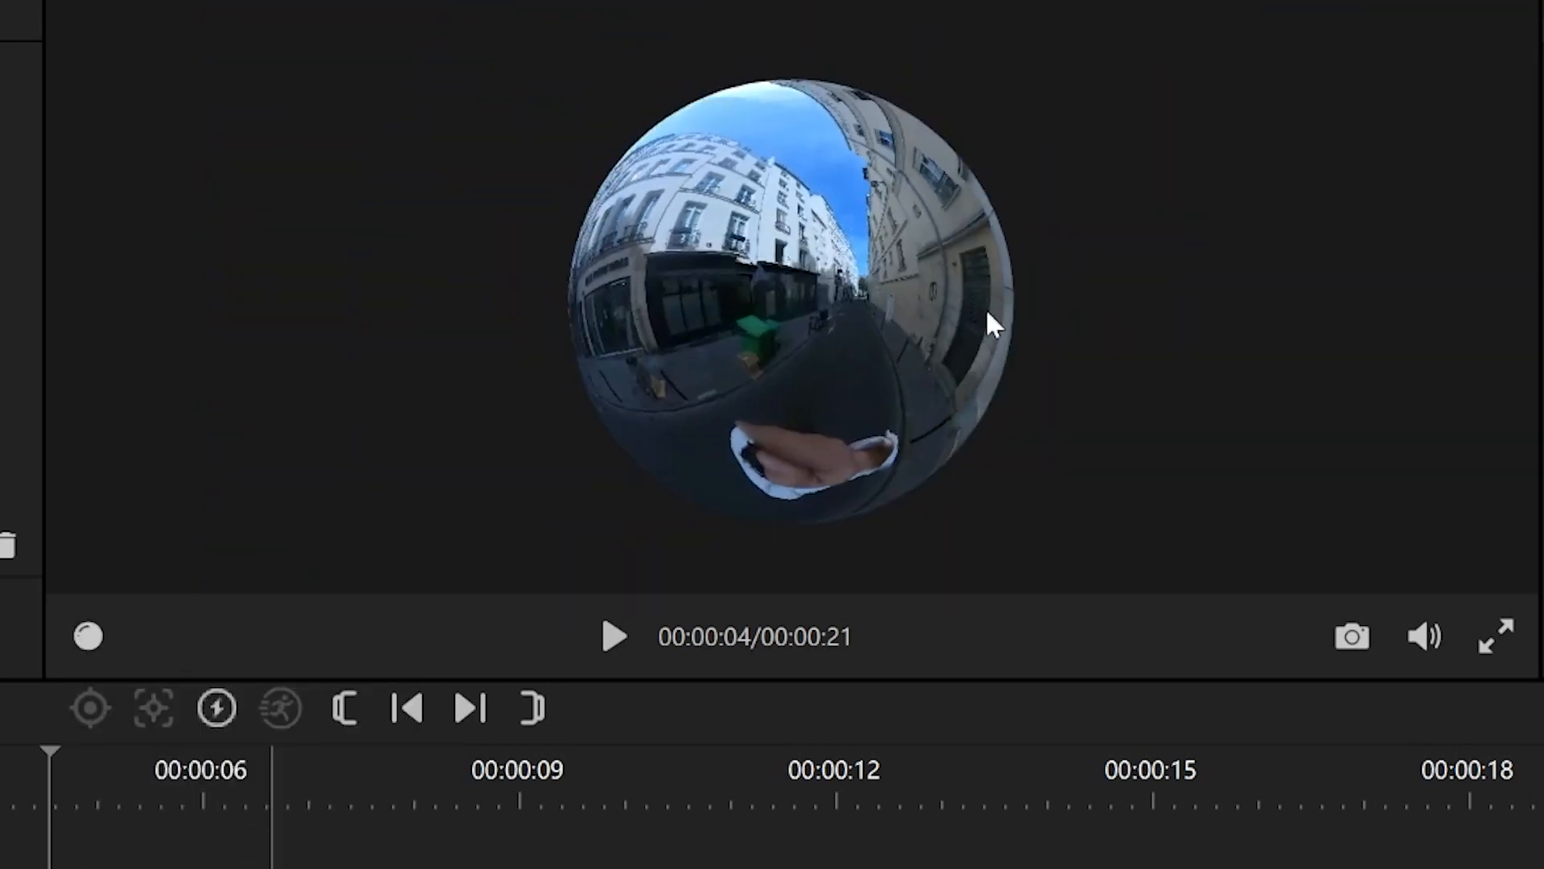
left_click_drag(987, 312, 551, 500)
- Preview the clip in the Vue naturelle projection, rotating the view, and switch to the flat 360 panorama
left_click(87, 635)
left_click(215, 844)
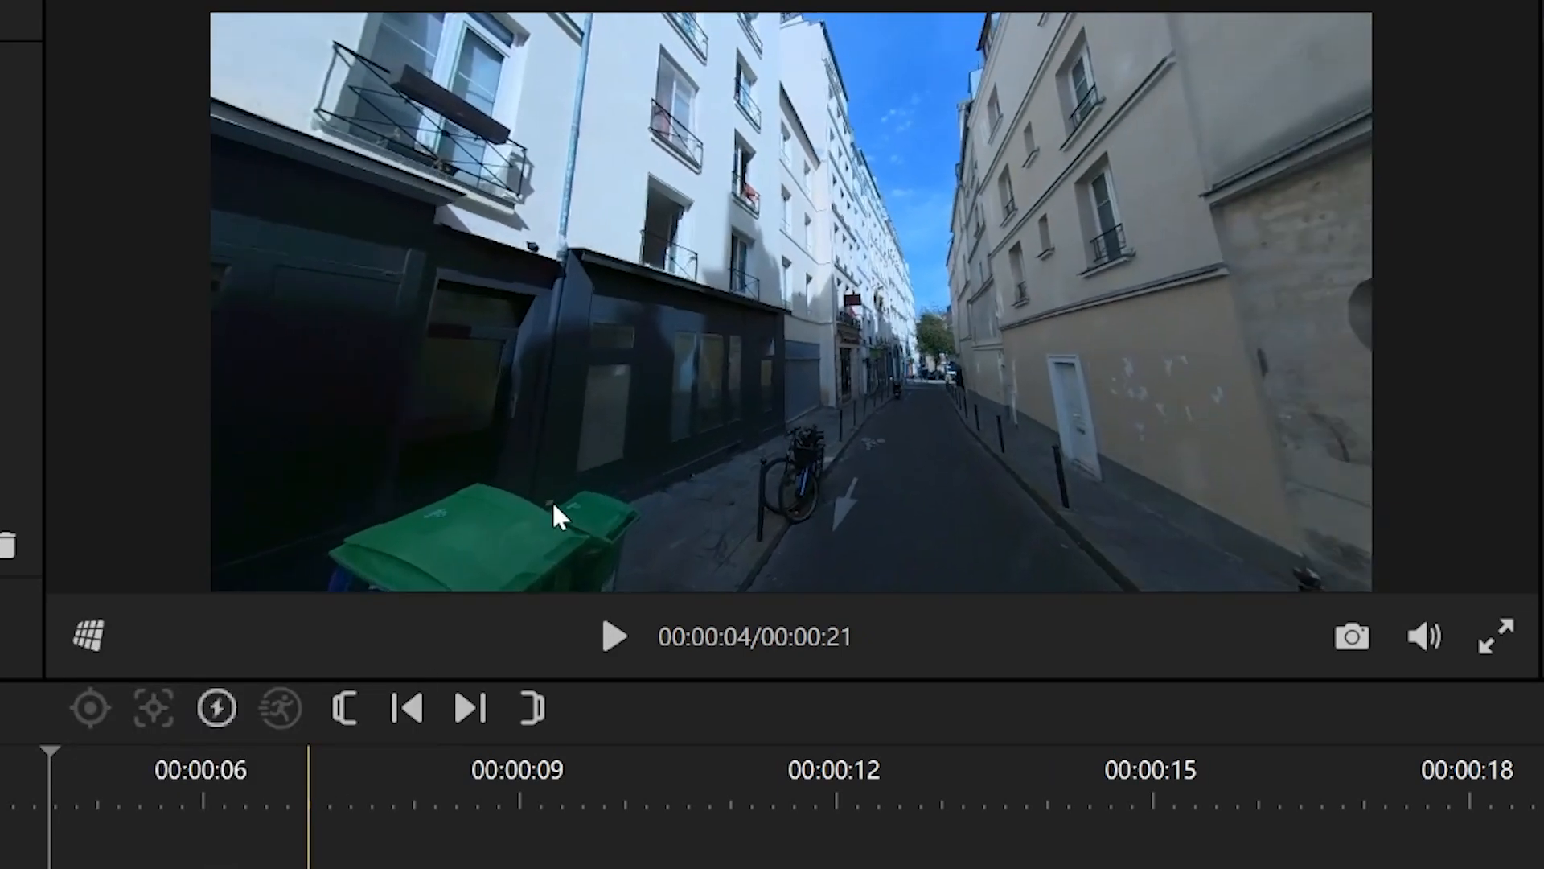
left_click_drag(1185, 287, 651, 390)
left_click_drag(1007, 437, 496, 283)
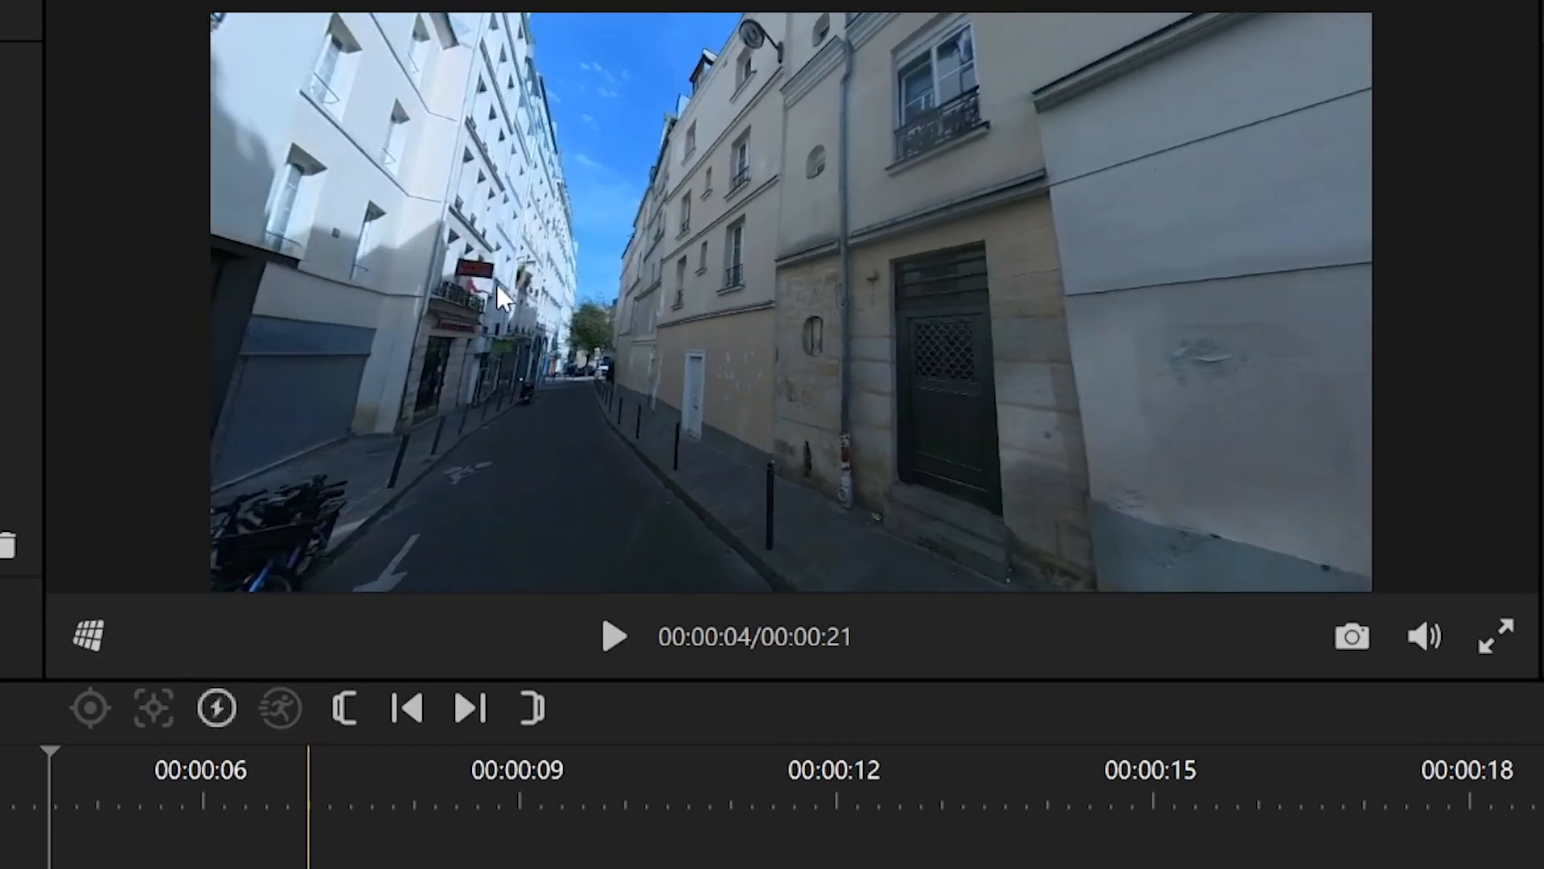
left_click(88, 636)
left_click(215, 867)
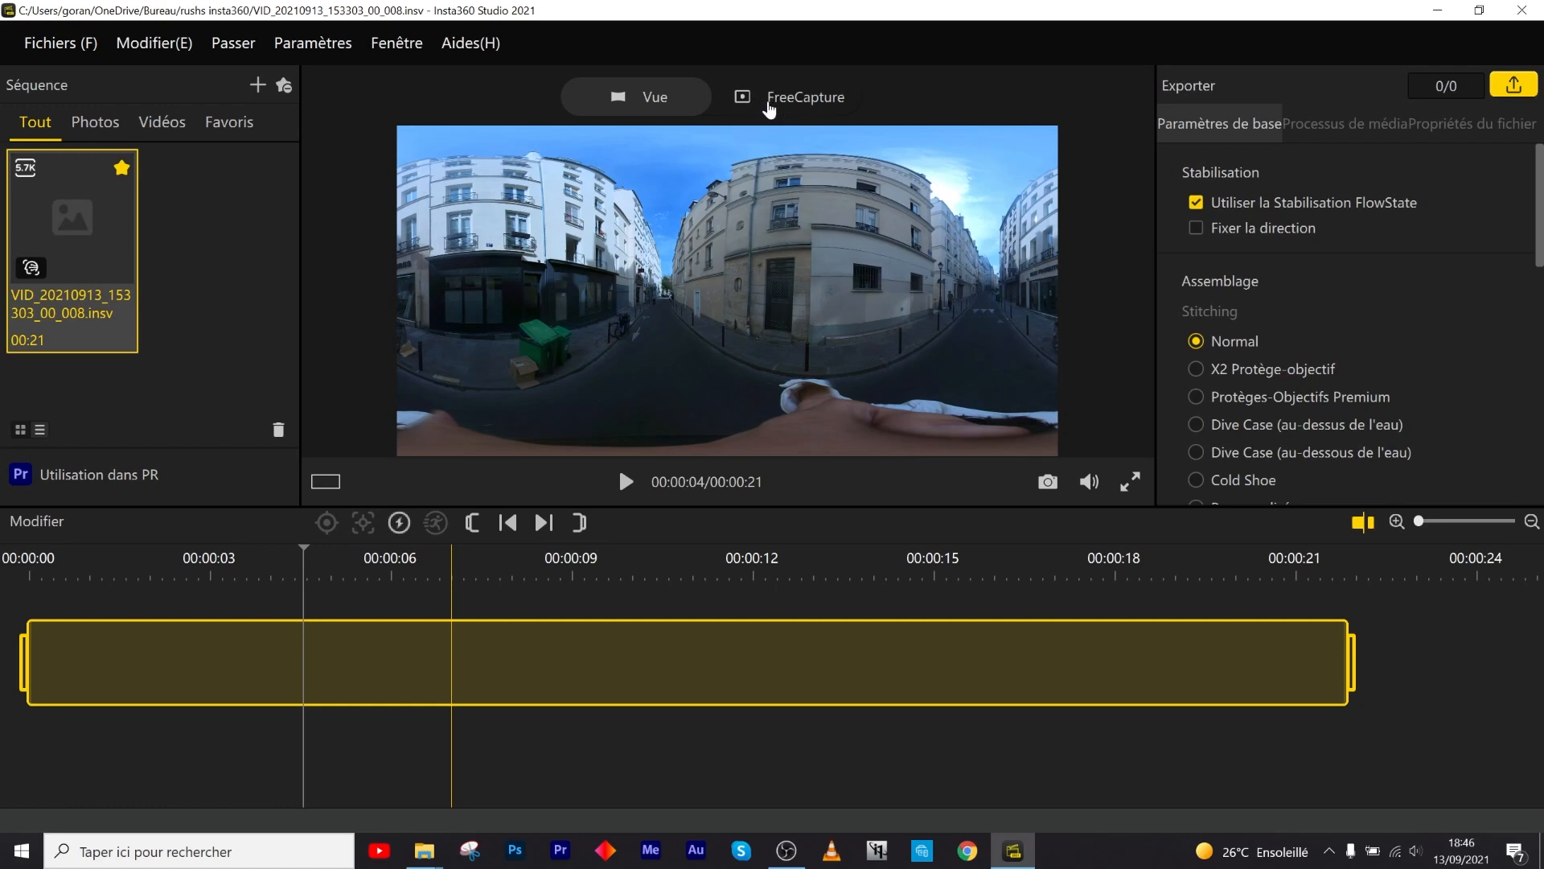
- Switch to FreeCapture mode and trim the clip to run from about 2 seconds to about 19 seconds
left_click(798, 96)
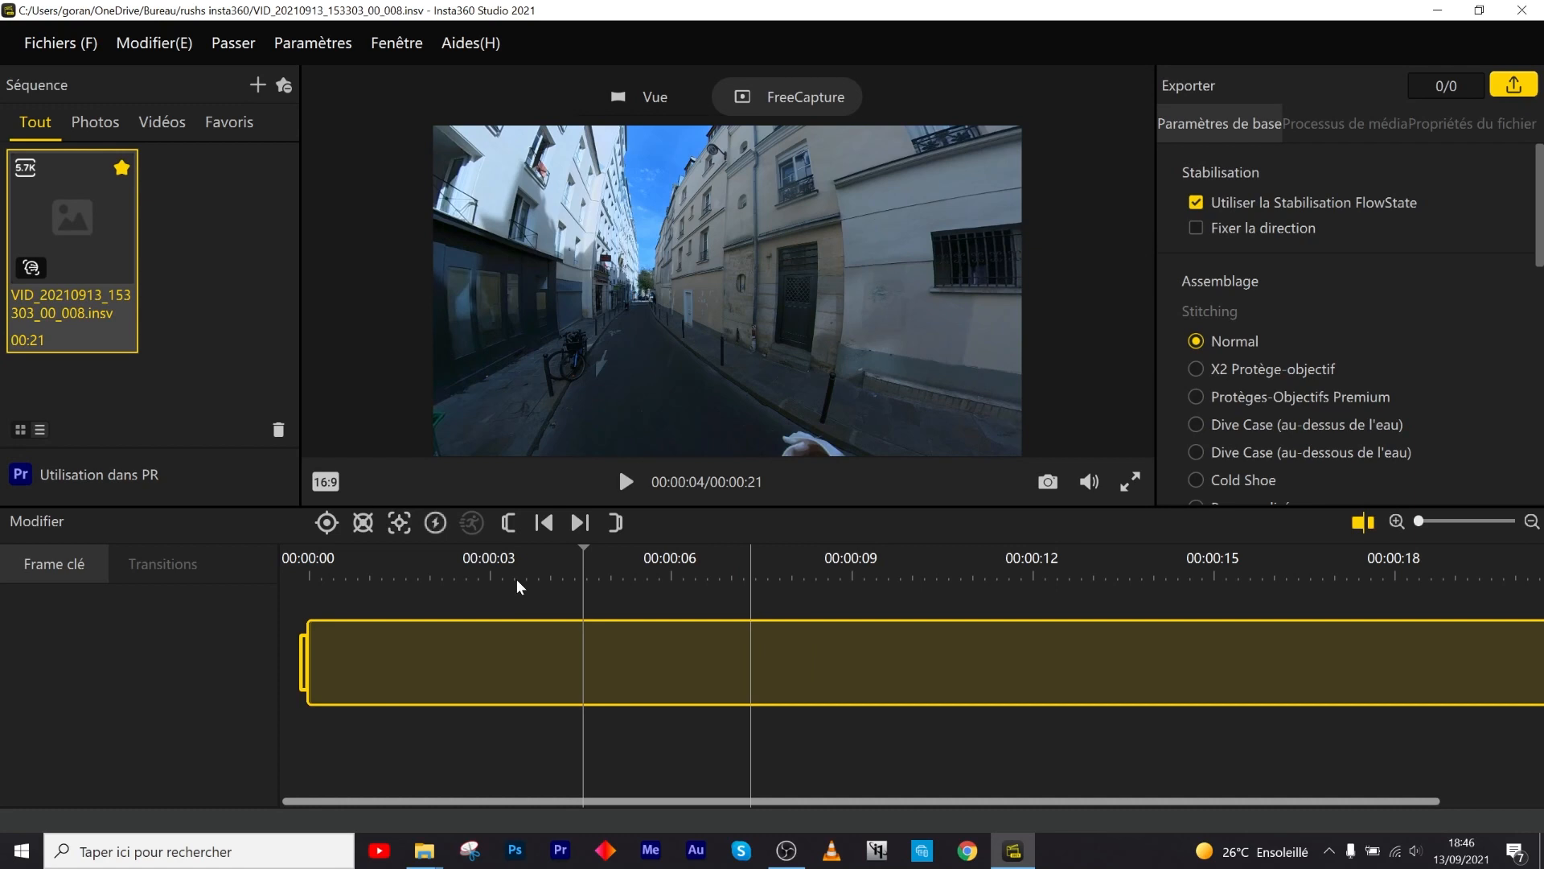
left_click(424, 577)
left_click(507, 523)
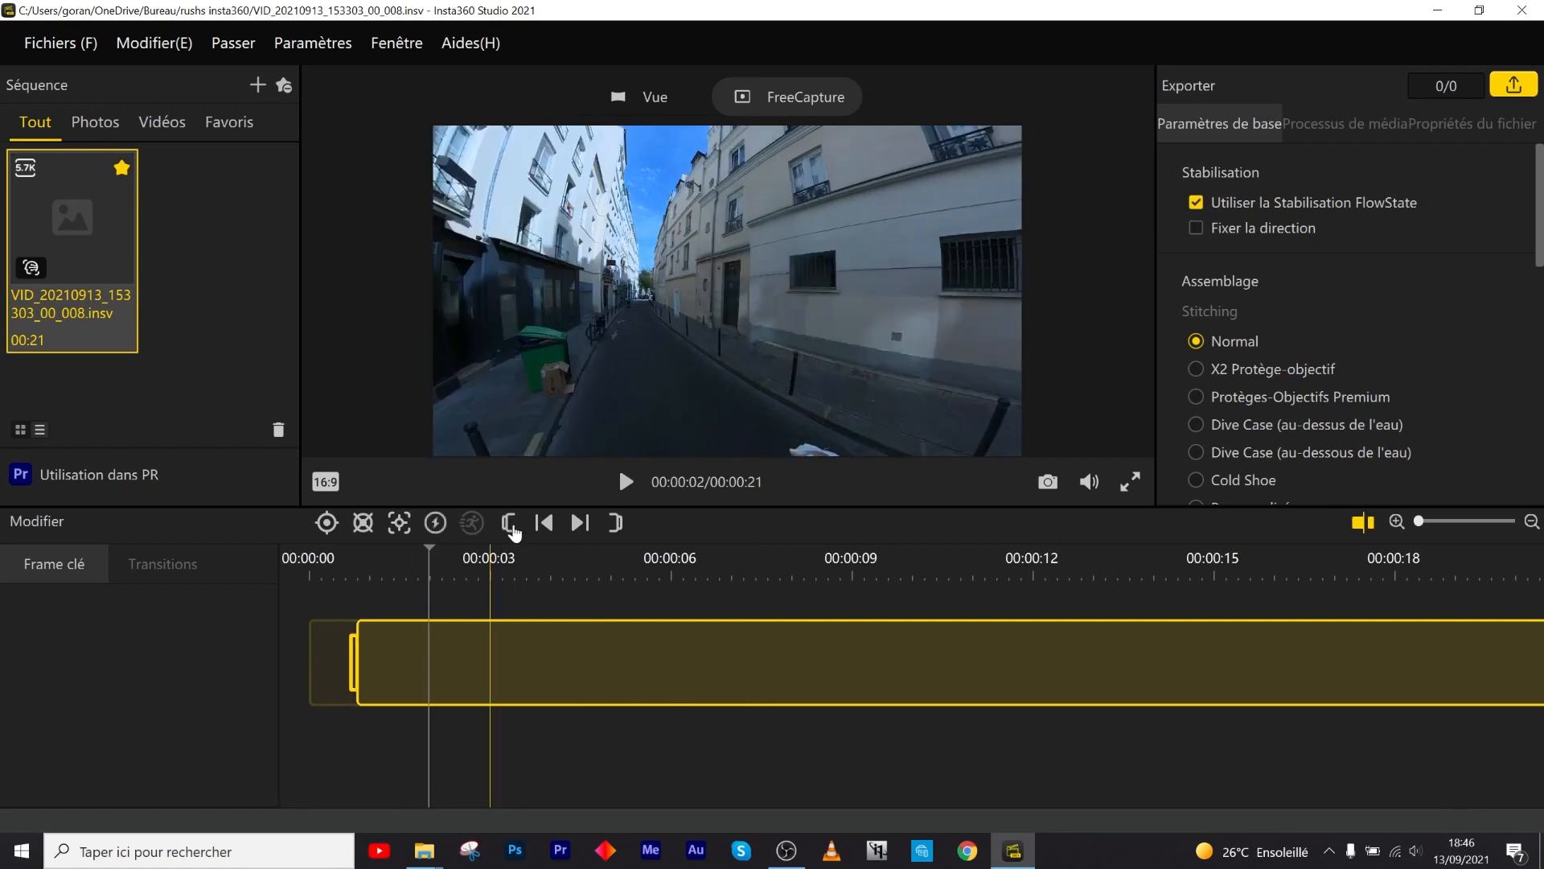
left_click(1453, 576)
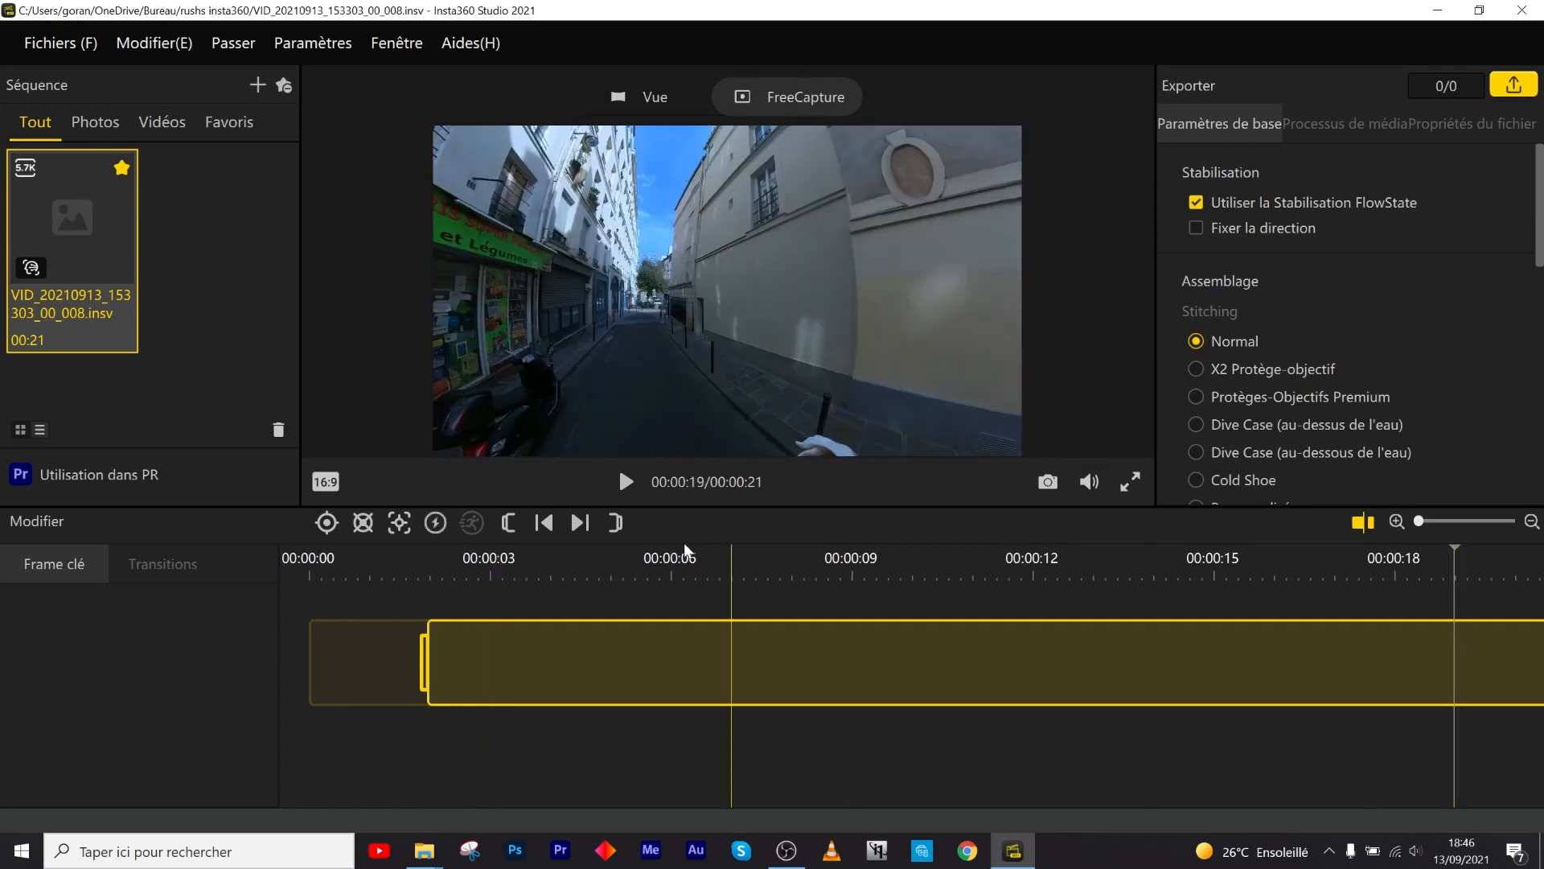
left_click(614, 523)
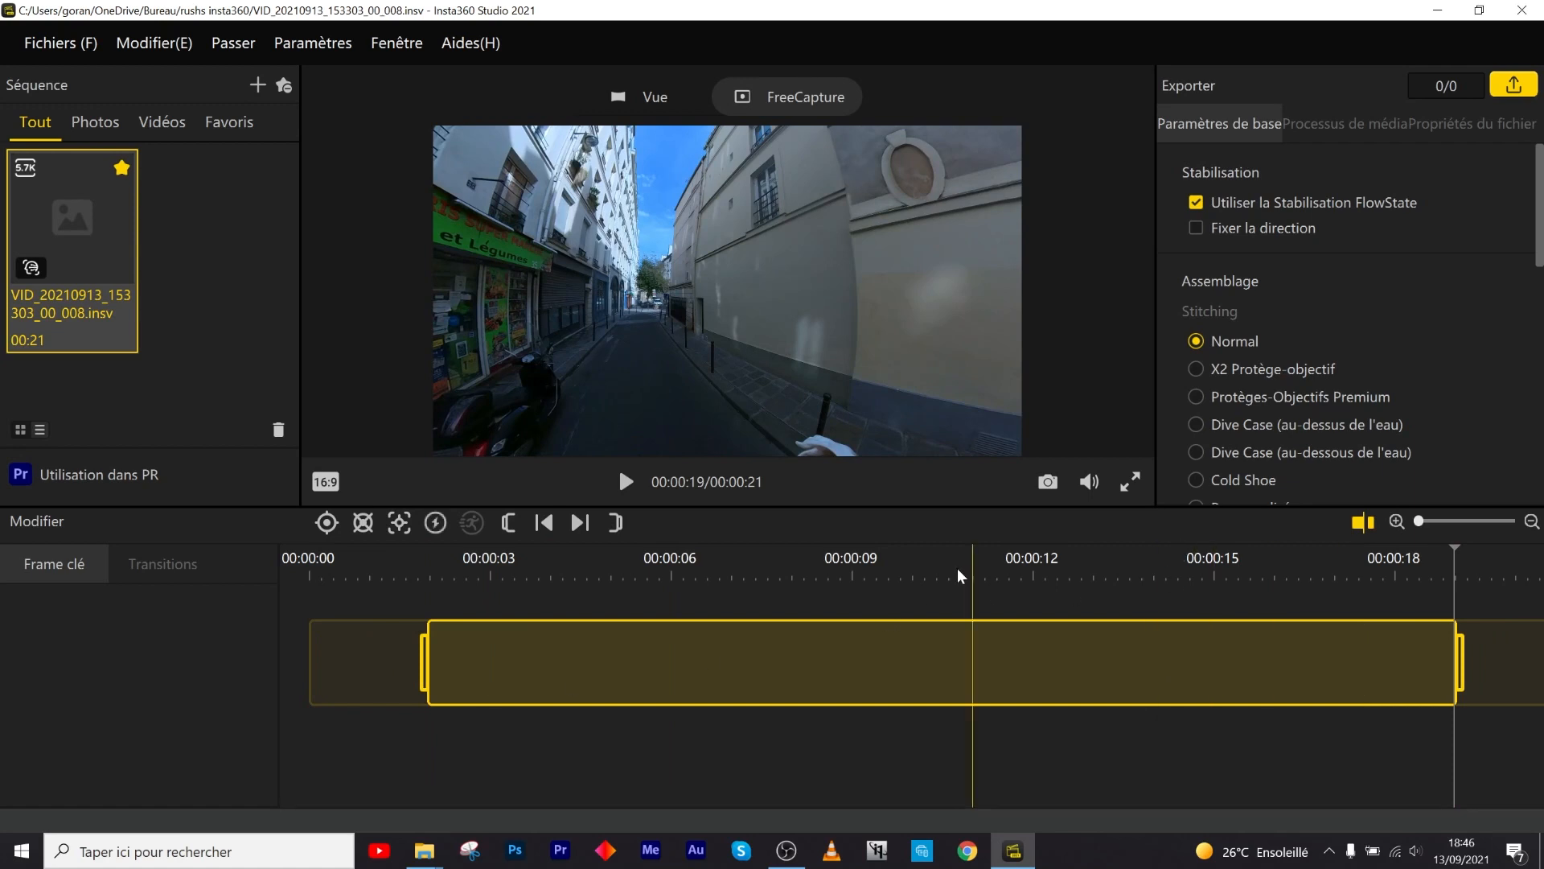
- Add a keyframe at the trimmed start, at 2 seconds, and set its panoramic angle to 6
left_click(442, 587)
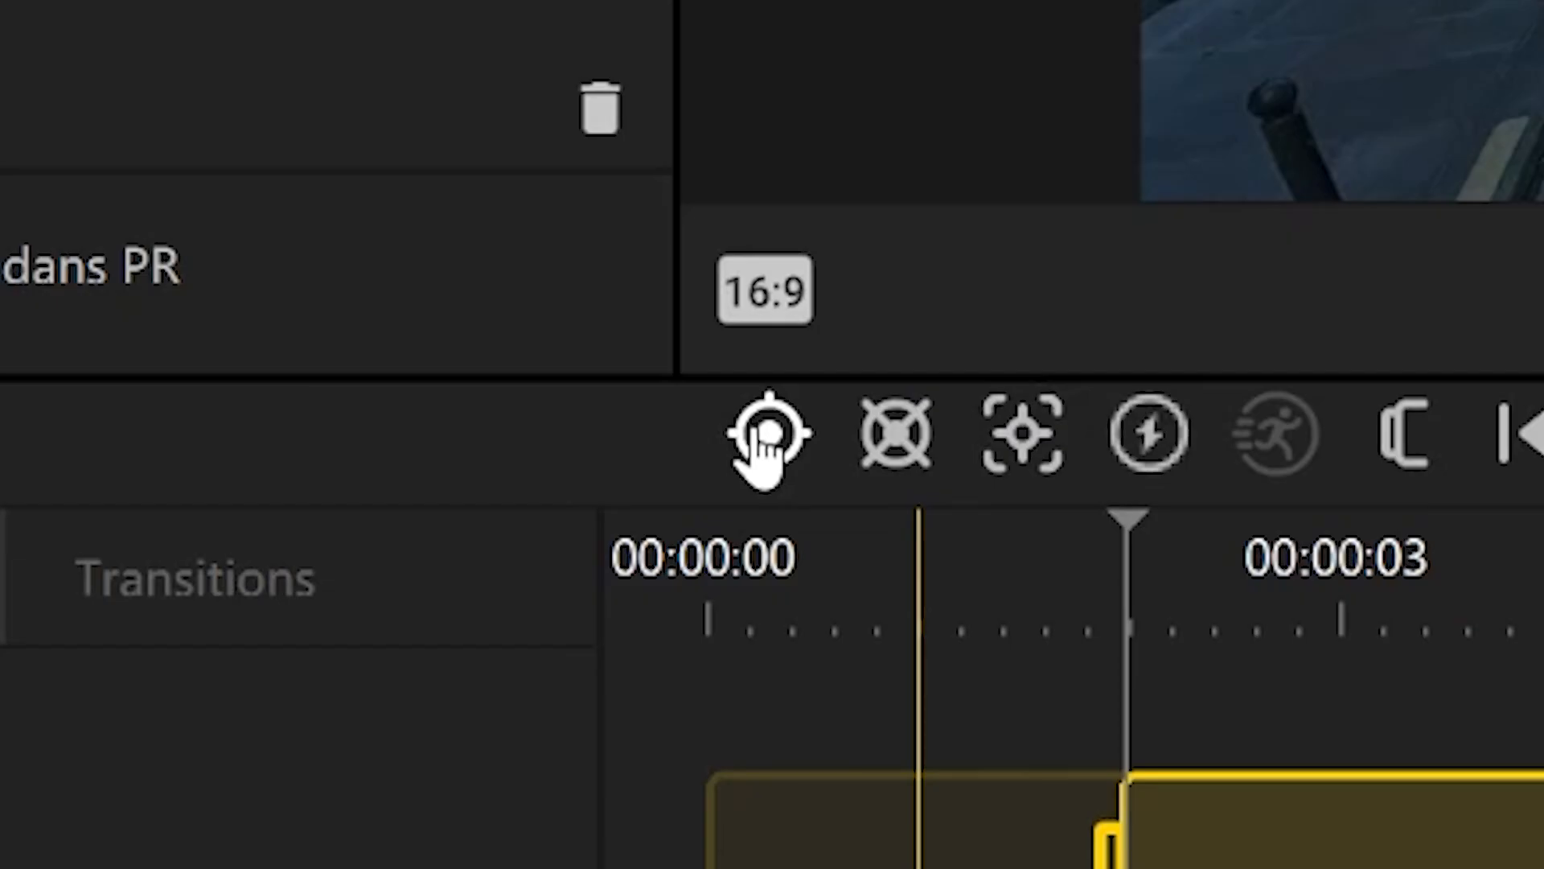
left_click(764, 439)
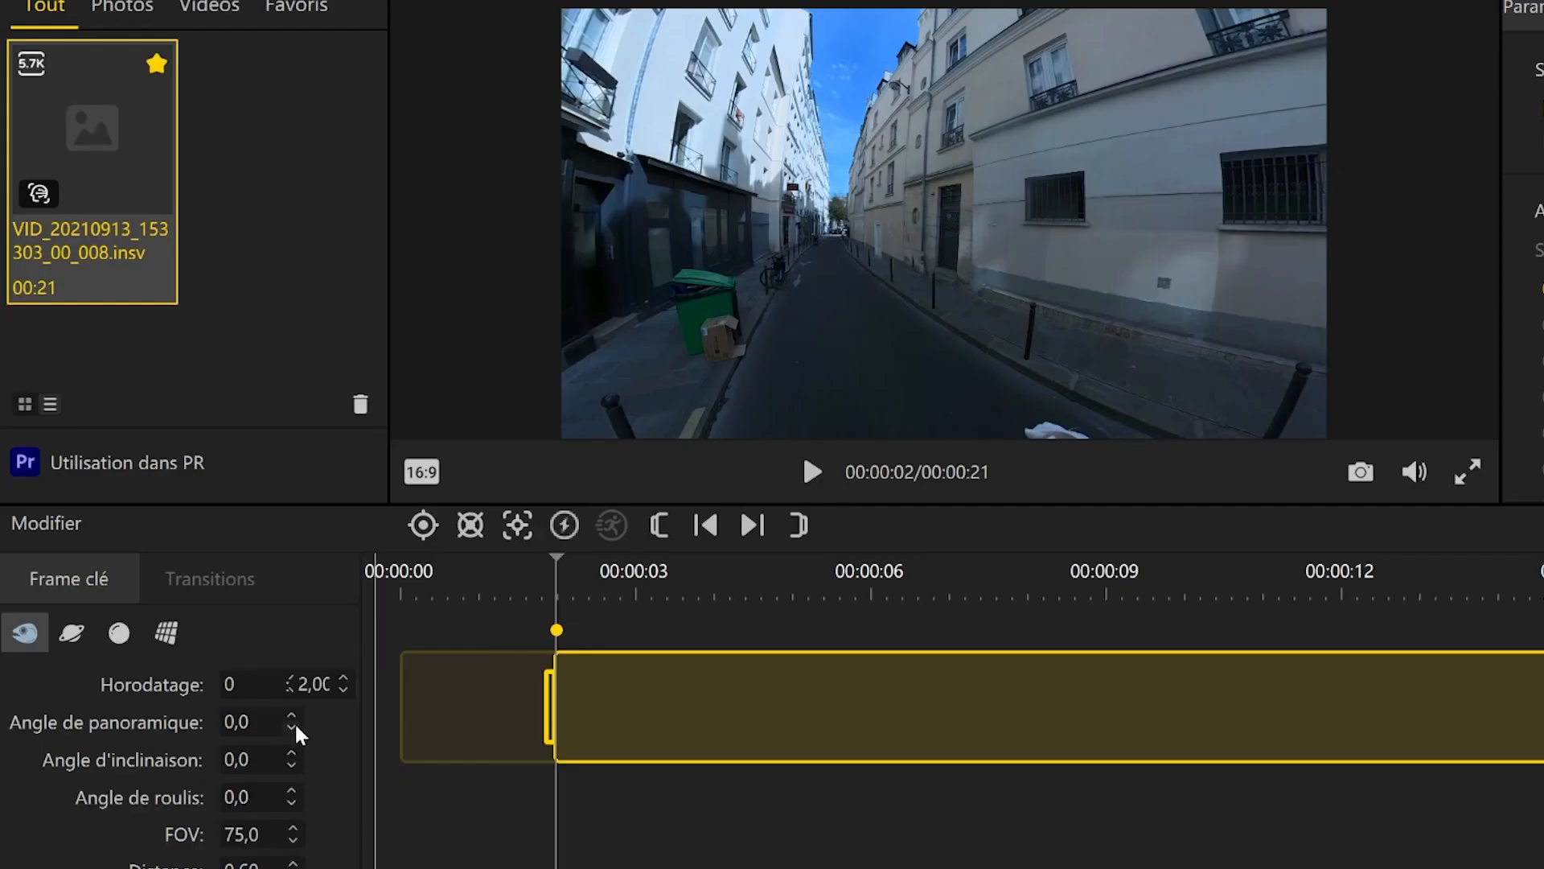
left_click(291, 715)
left_click(291, 716)
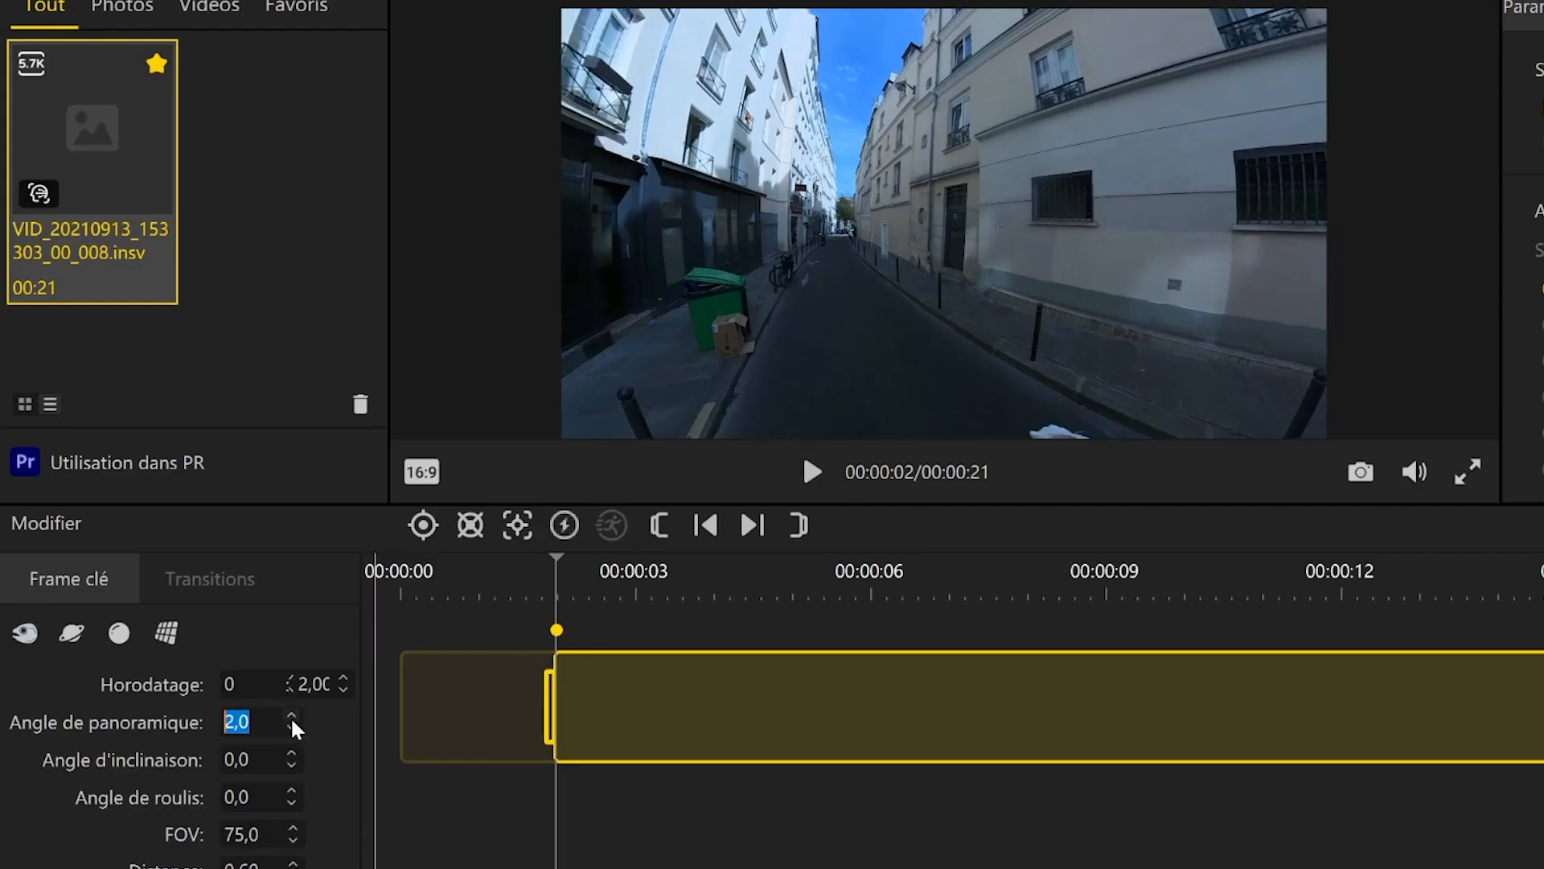
left_click(291, 715)
left_click(292, 716)
left_click(291, 716)
left_click(291, 715)
- Set the tilt angle (Angle d'inclinaison) of the 2-second keyframe to 5
left_click(291, 751)
left_click(291, 751)
left_click(291, 752)
left_click(291, 751)
left_click(291, 751)
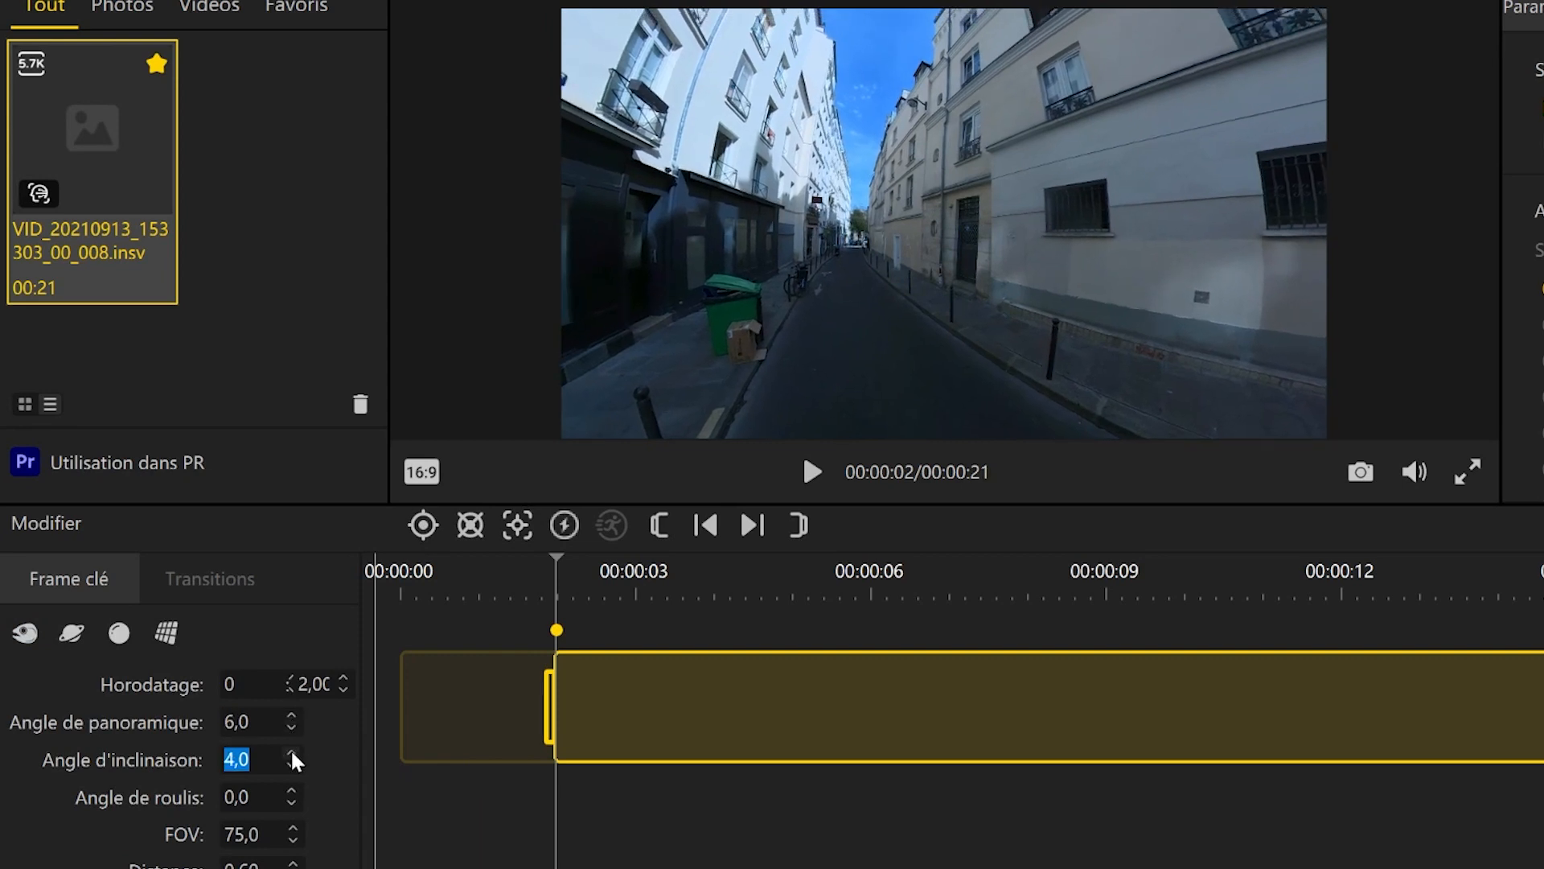
- Set the roll angle (Angle de roulis) of the 2-second keyframe to -9
left_click(291, 802)
left_click(292, 801)
left_click(292, 801)
left_click(292, 800)
left_click(292, 800)
left_click(292, 801)
left_click(292, 800)
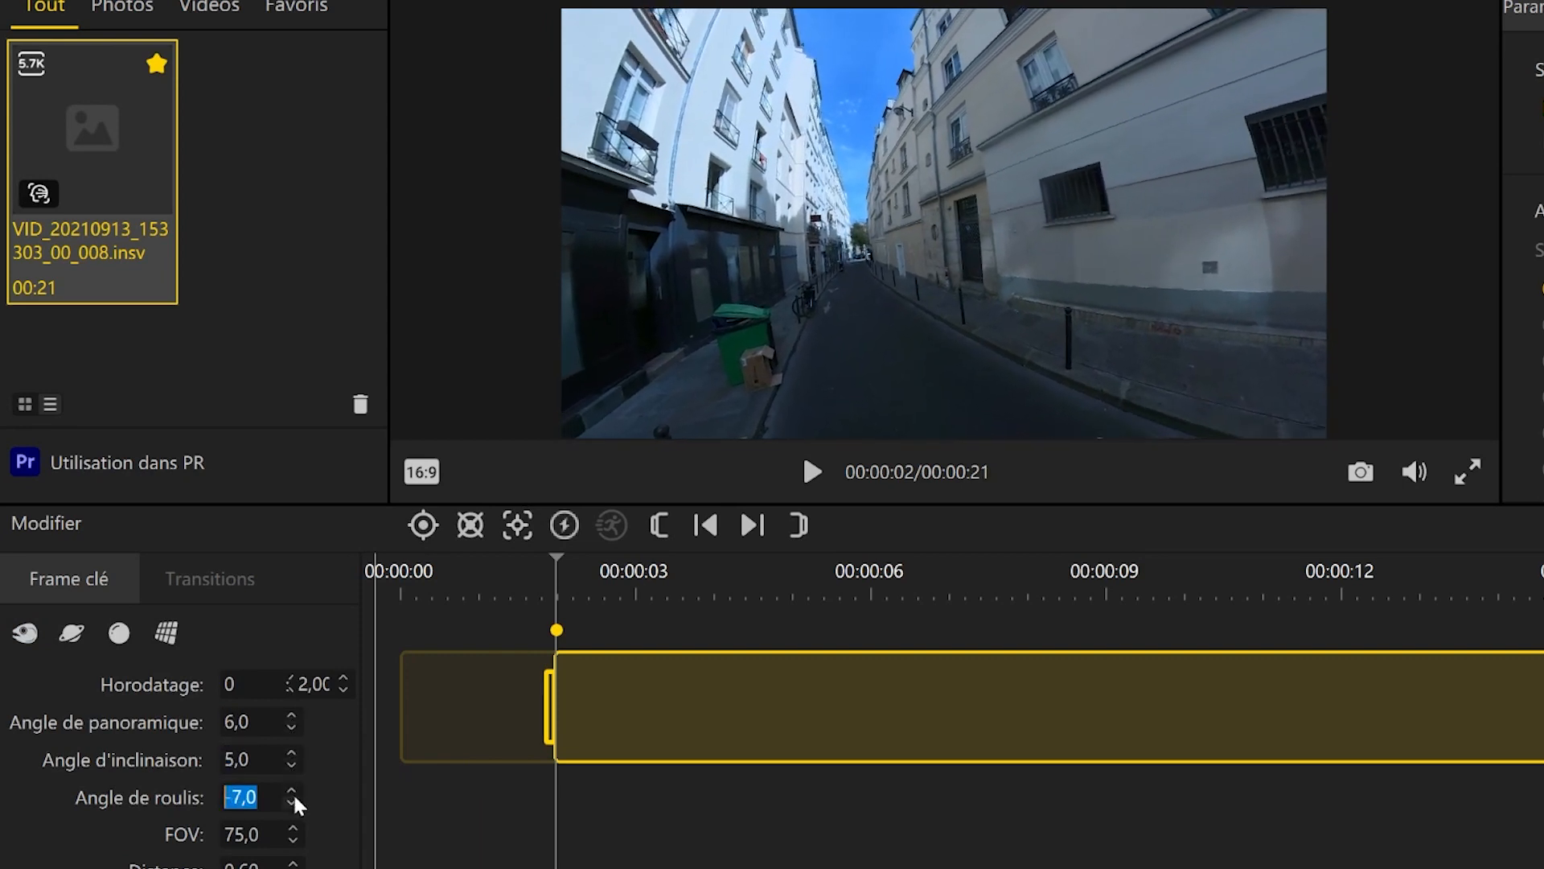
left_click(292, 800)
left_click(292, 801)
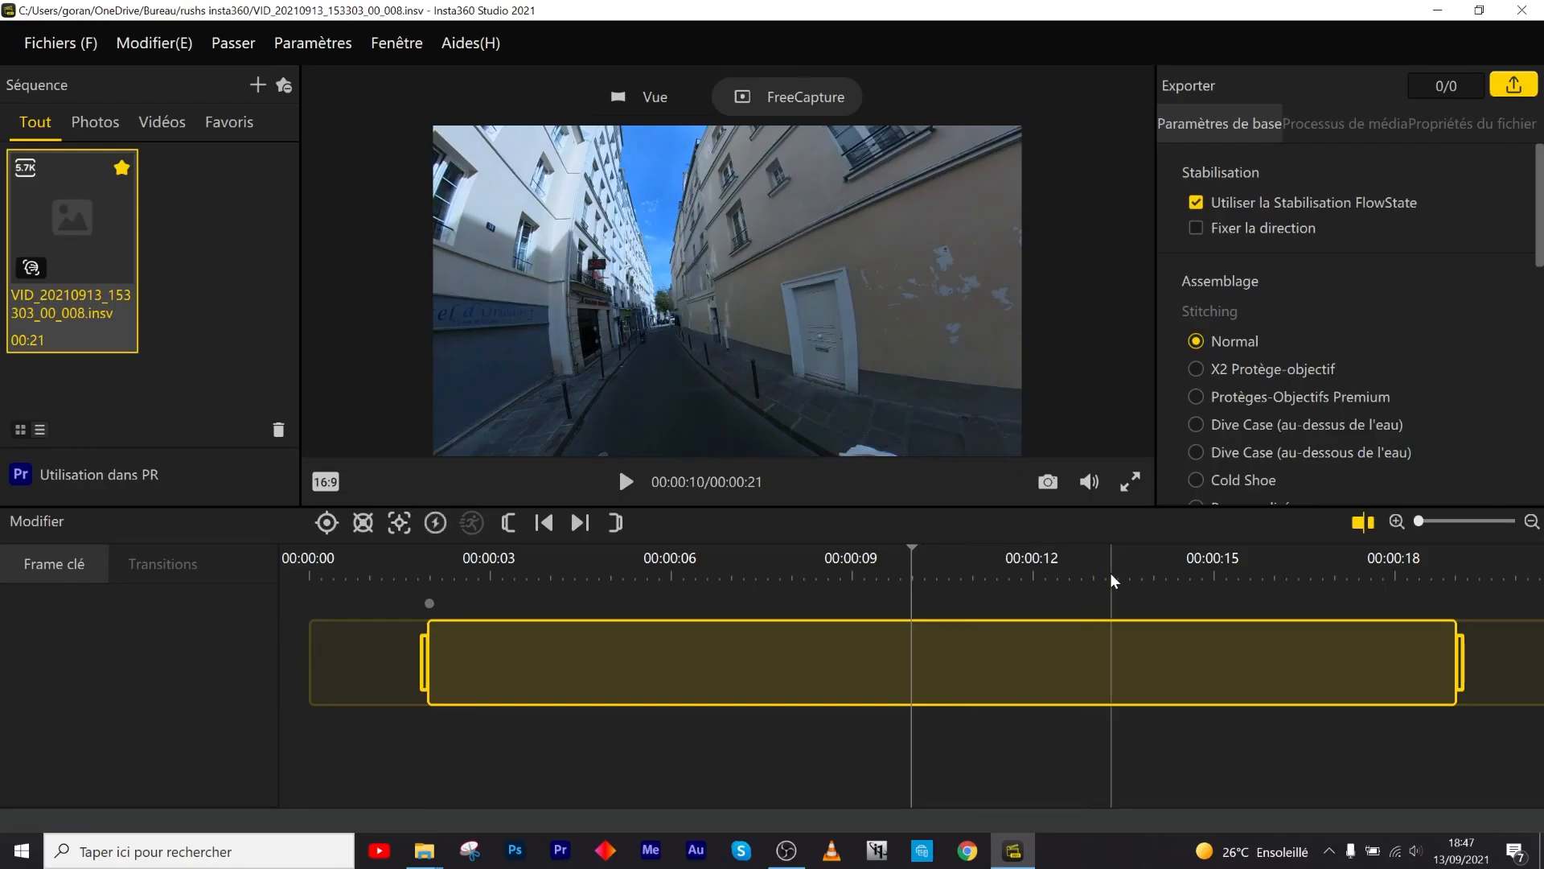
- Add a second keyframe at the trimmed end, at 19 seconds, and set its roll angle to -19
left_click(1112, 577)
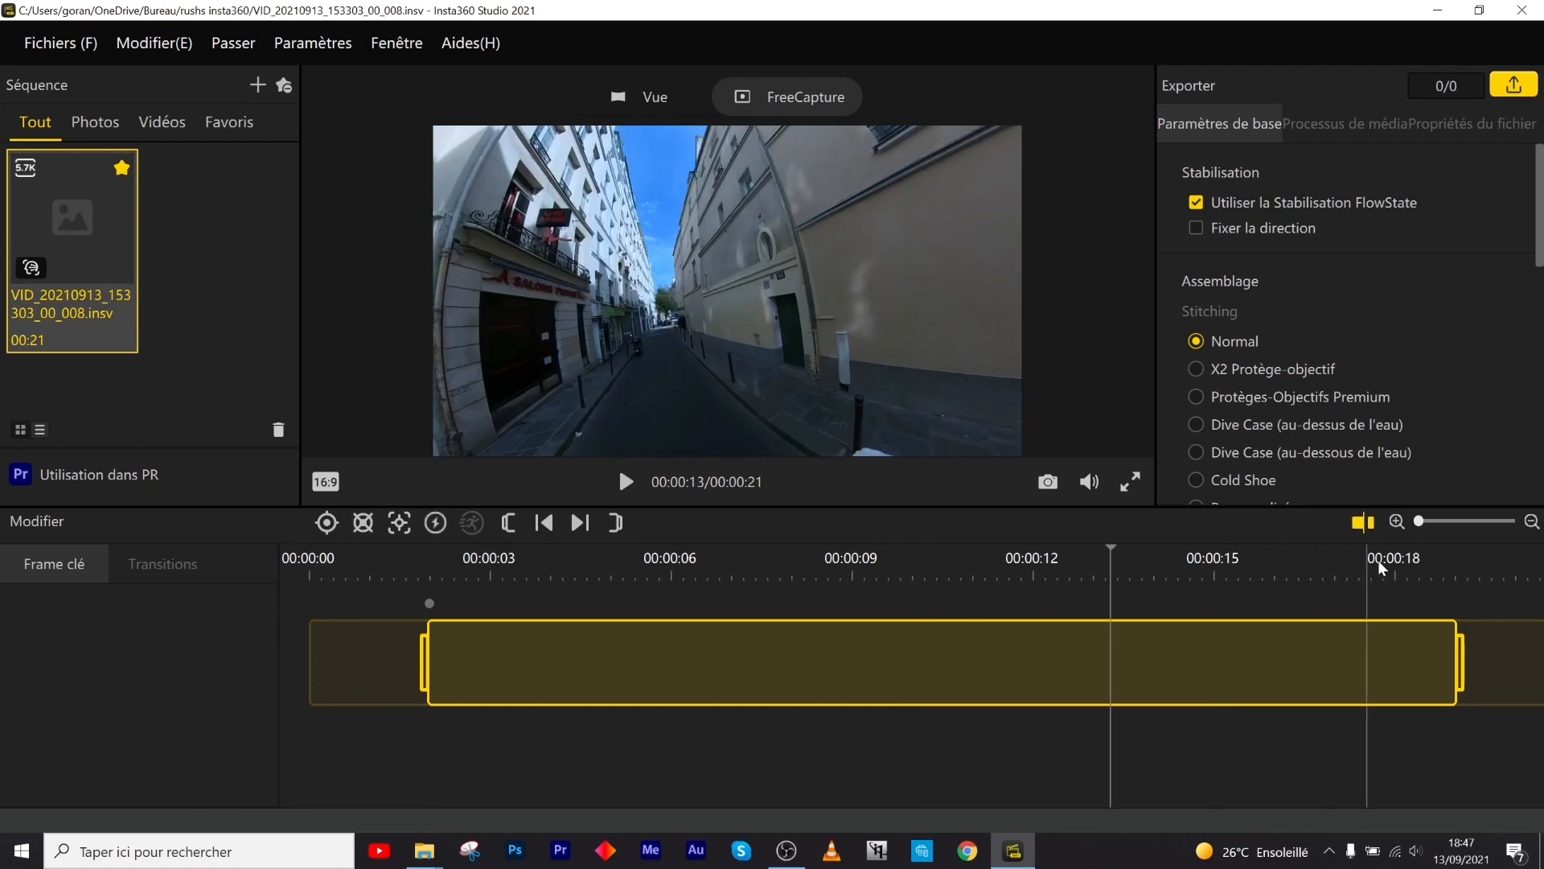
left_click(1426, 574)
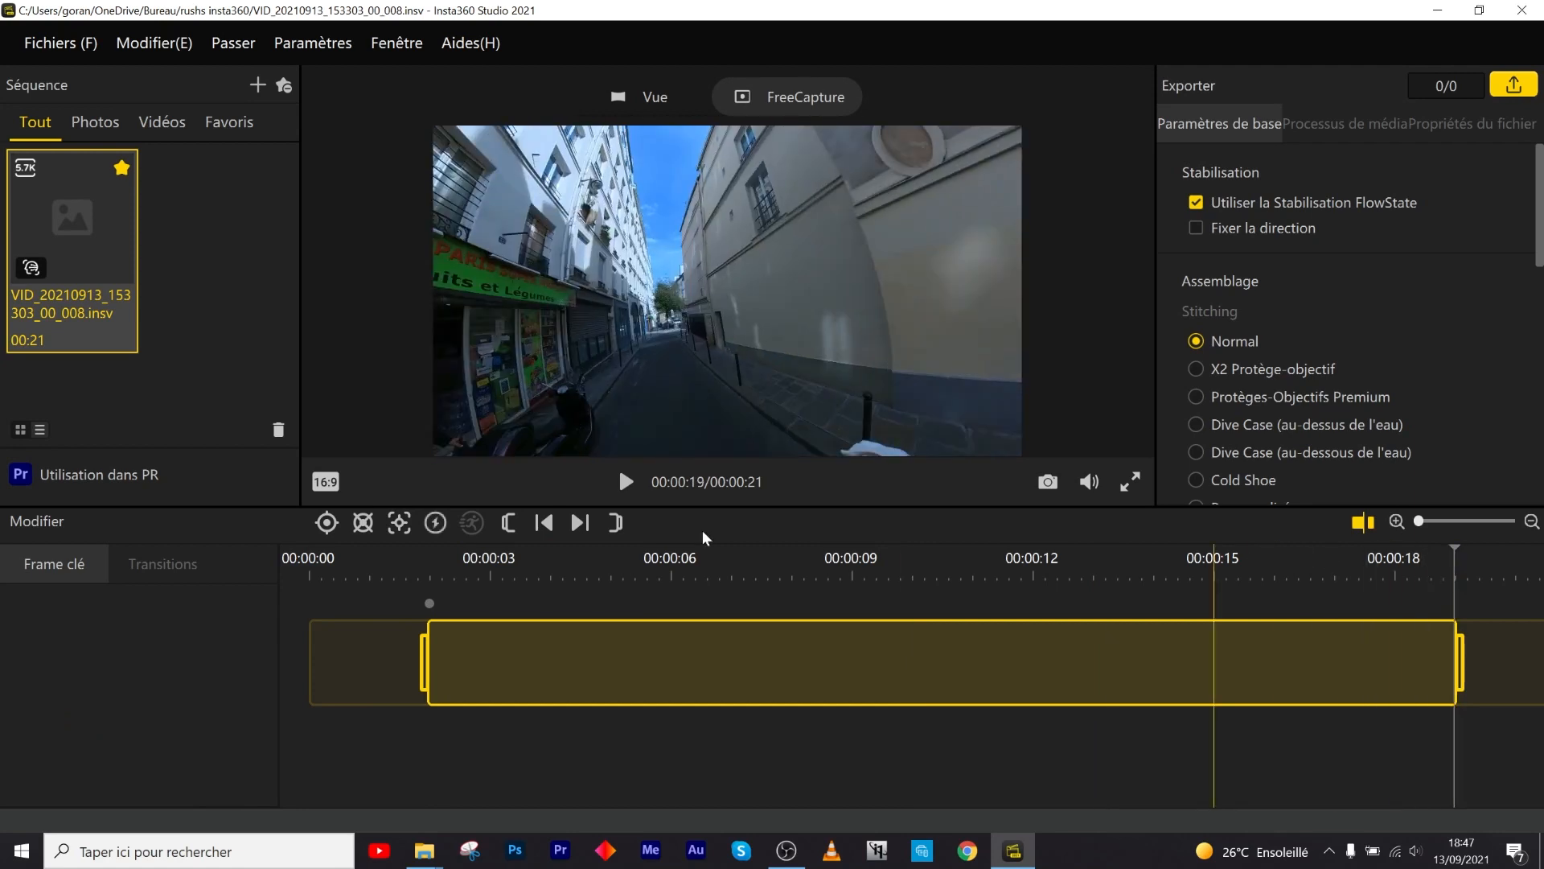
left_click(326, 481)
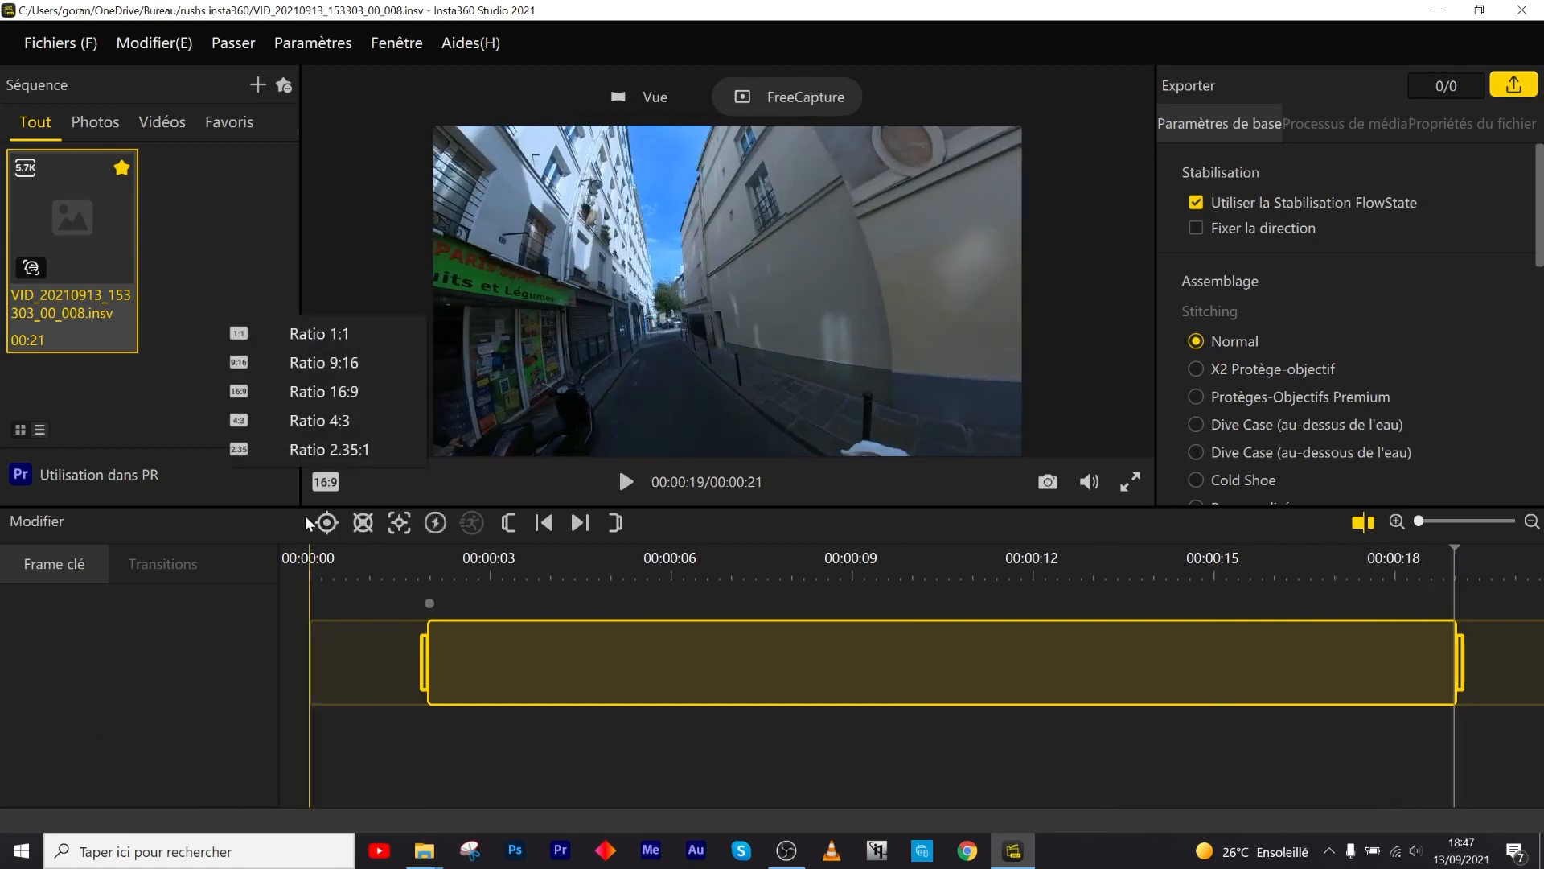
left_click(326, 524)
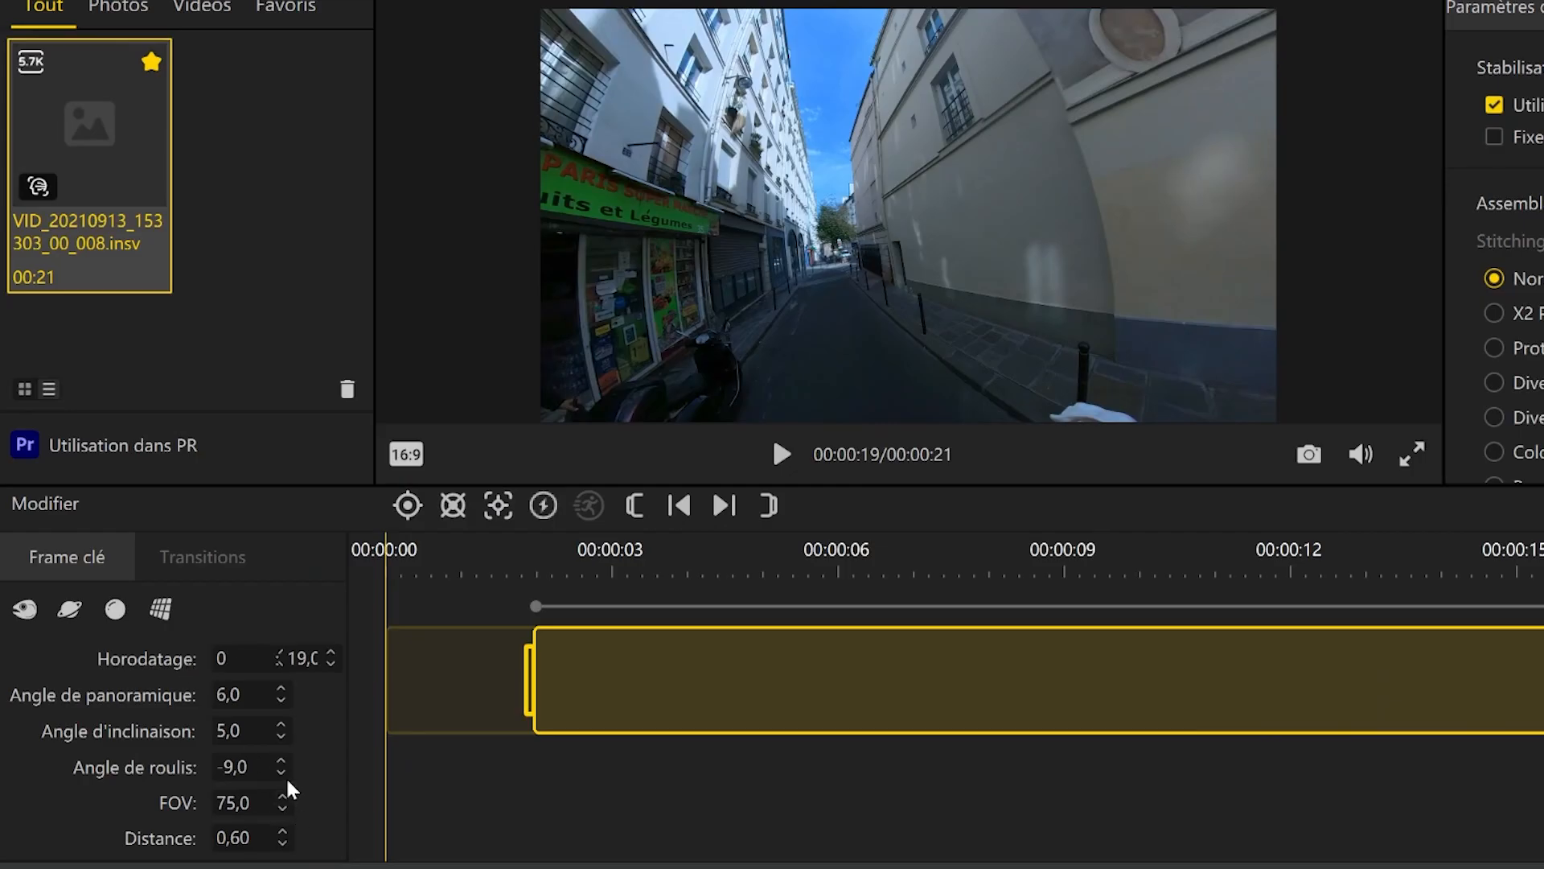
left_click(279, 772)
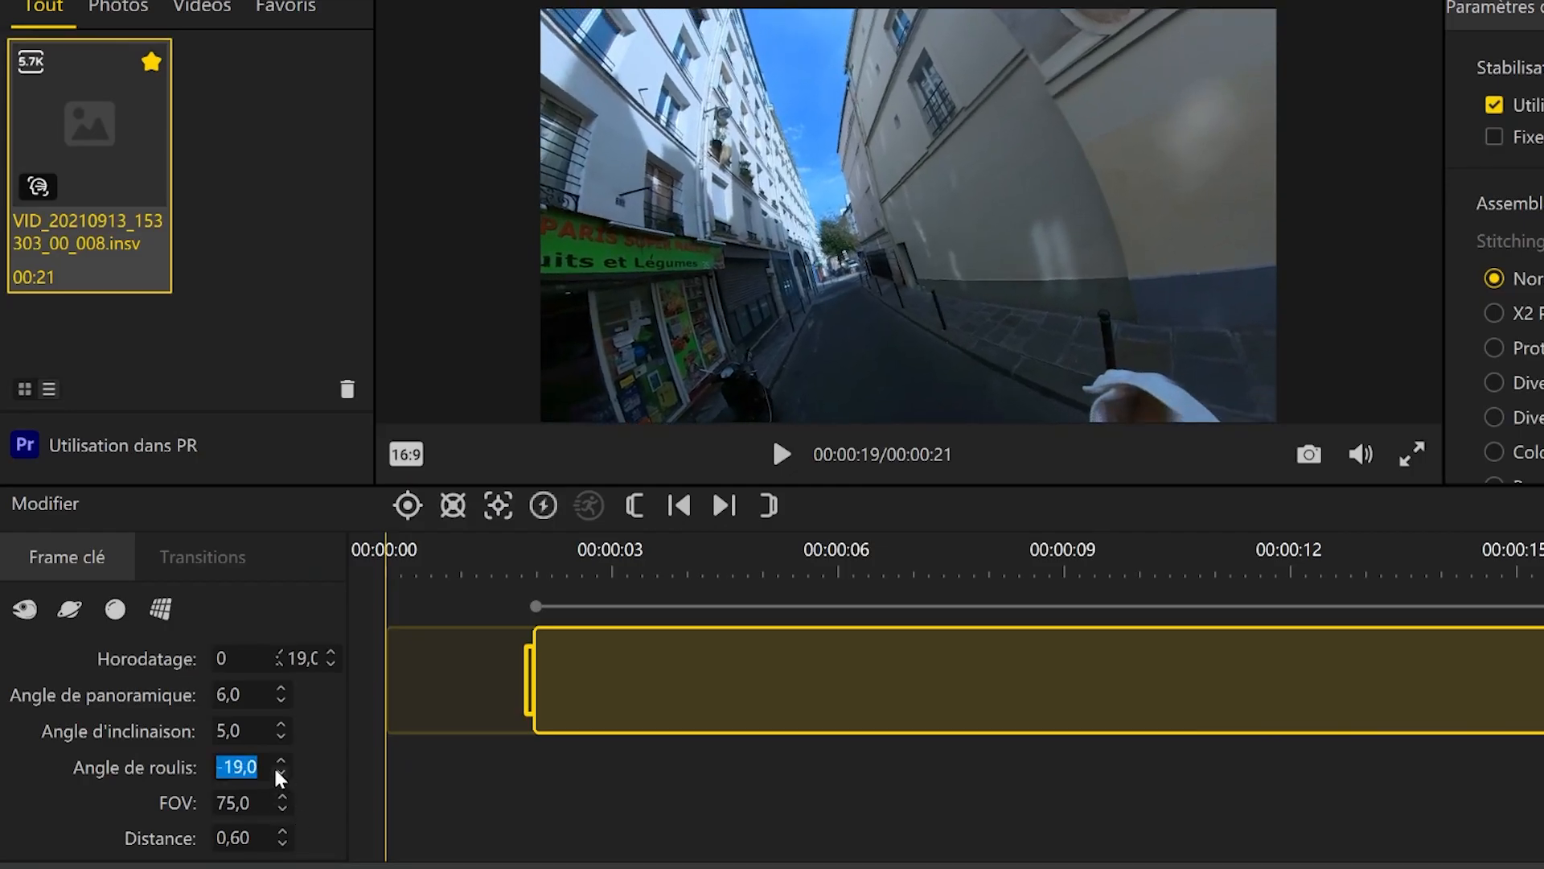
- Raise the tilt angle and adjust the panoramic angle of the keyframe at 19 seconds
left_click(281, 724)
left_click(281, 724)
left_click(280, 724)
left_click(281, 722)
left_click(281, 722)
left_click(281, 723)
left_click(281, 722)
left_click(282, 696)
left_click(281, 696)
left_click(282, 696)
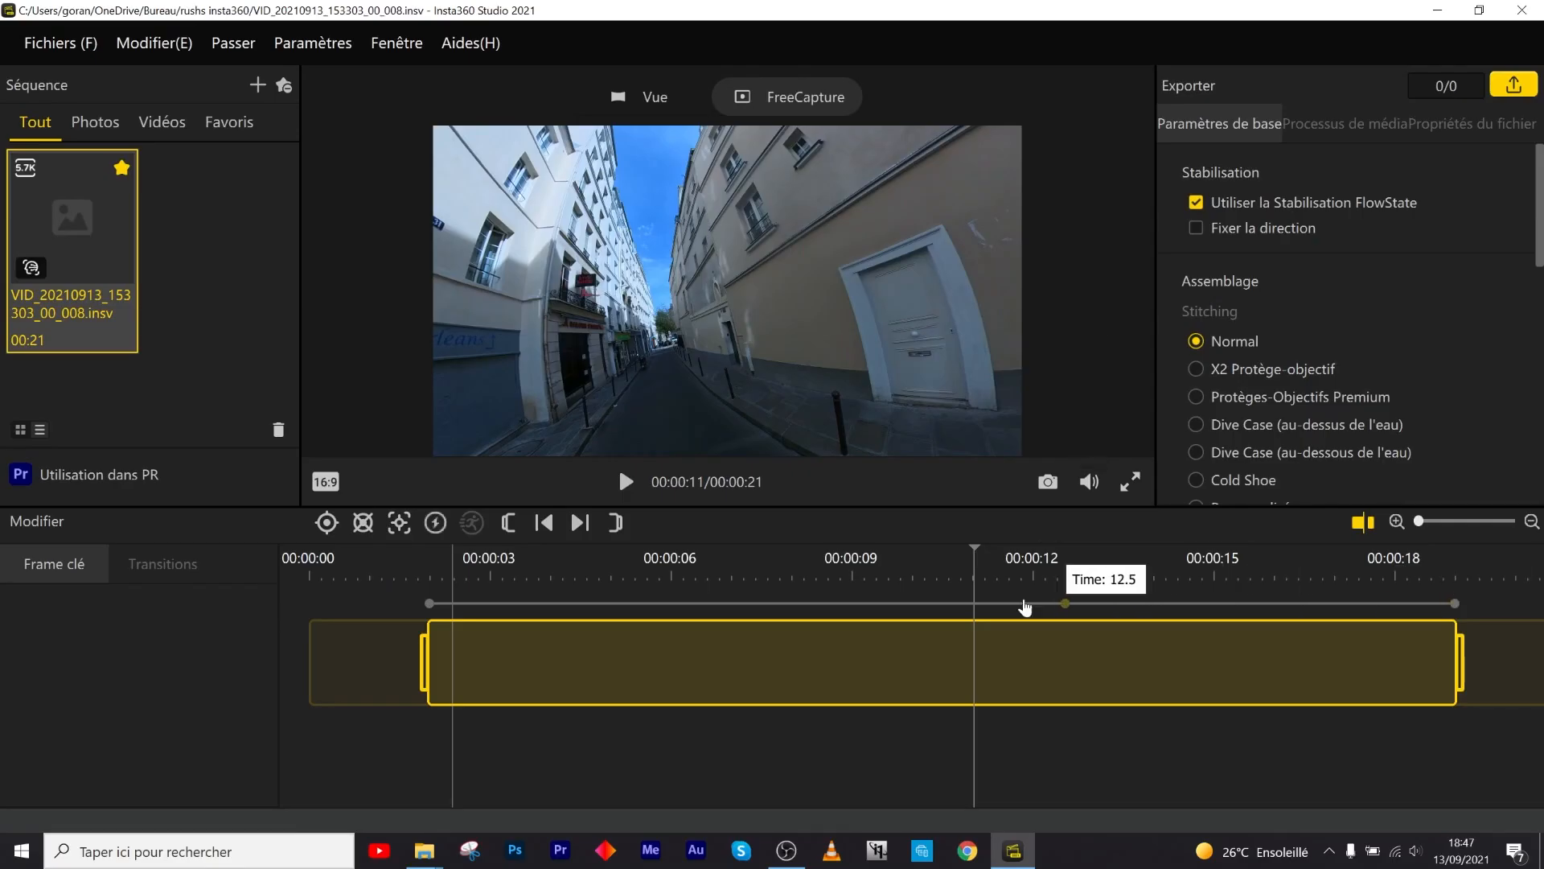
- Move the end keyframe to about 6 seconds and play back the camera movement from the first keyframe
left_click_drag(1020, 602, 686, 623)
left_click(435, 577)
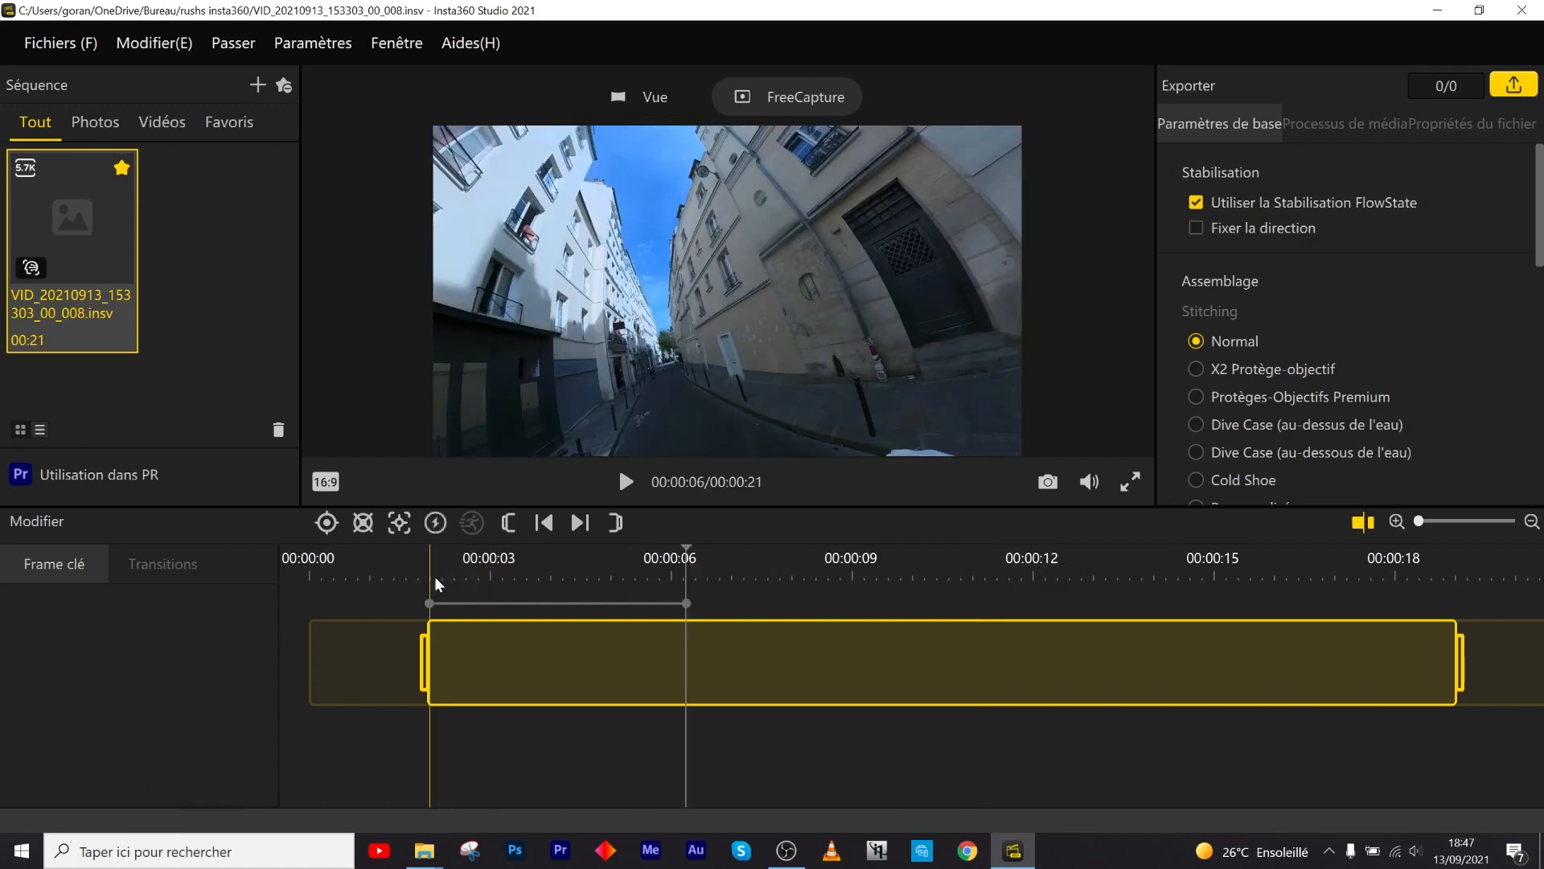
key("space")
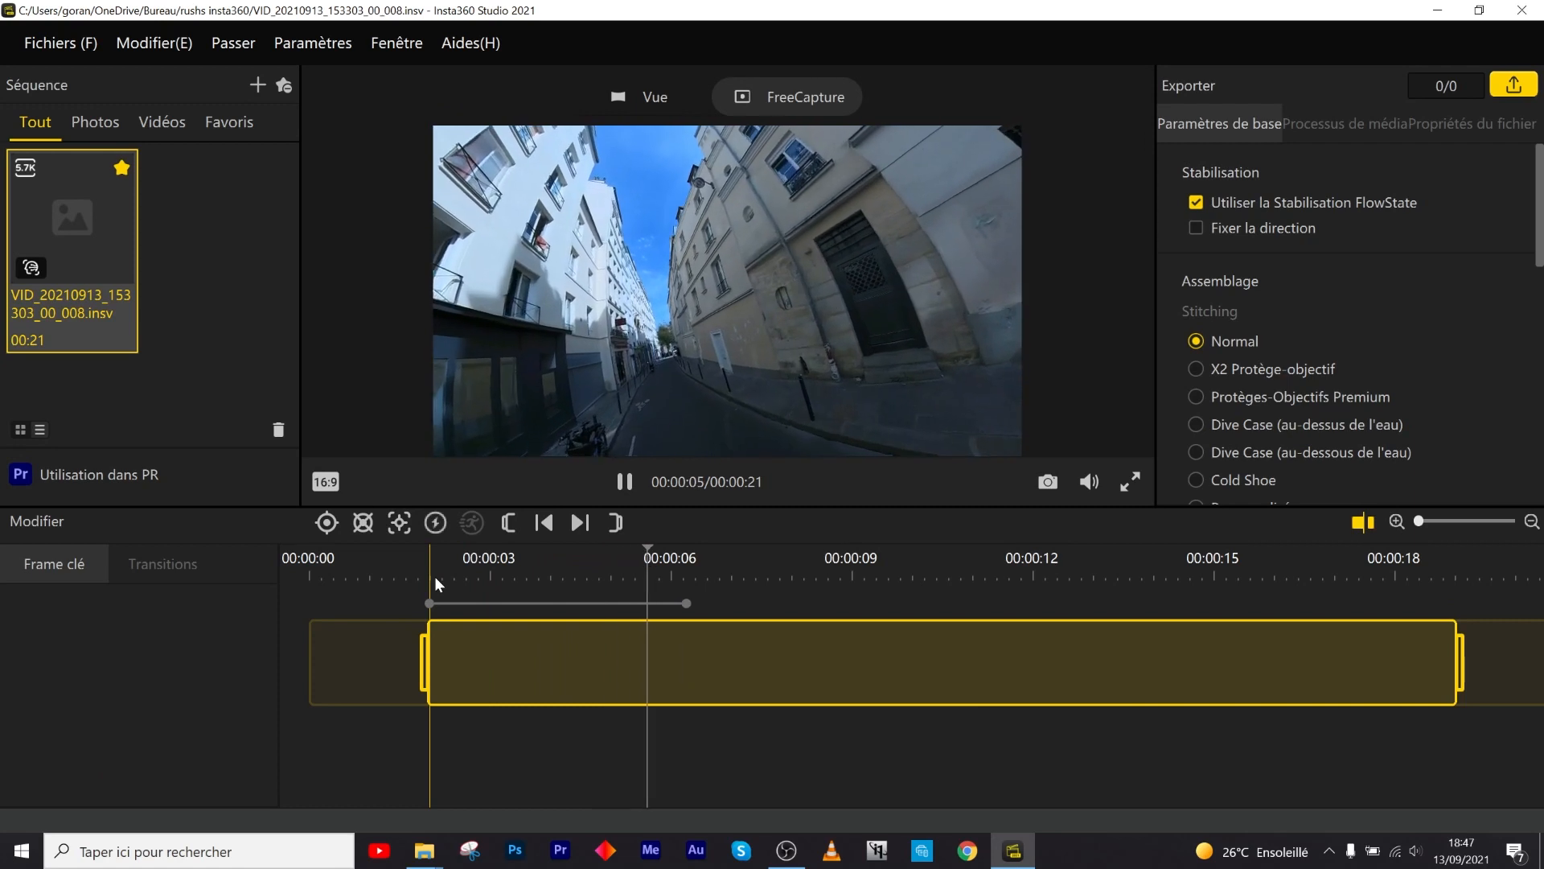
key("space")
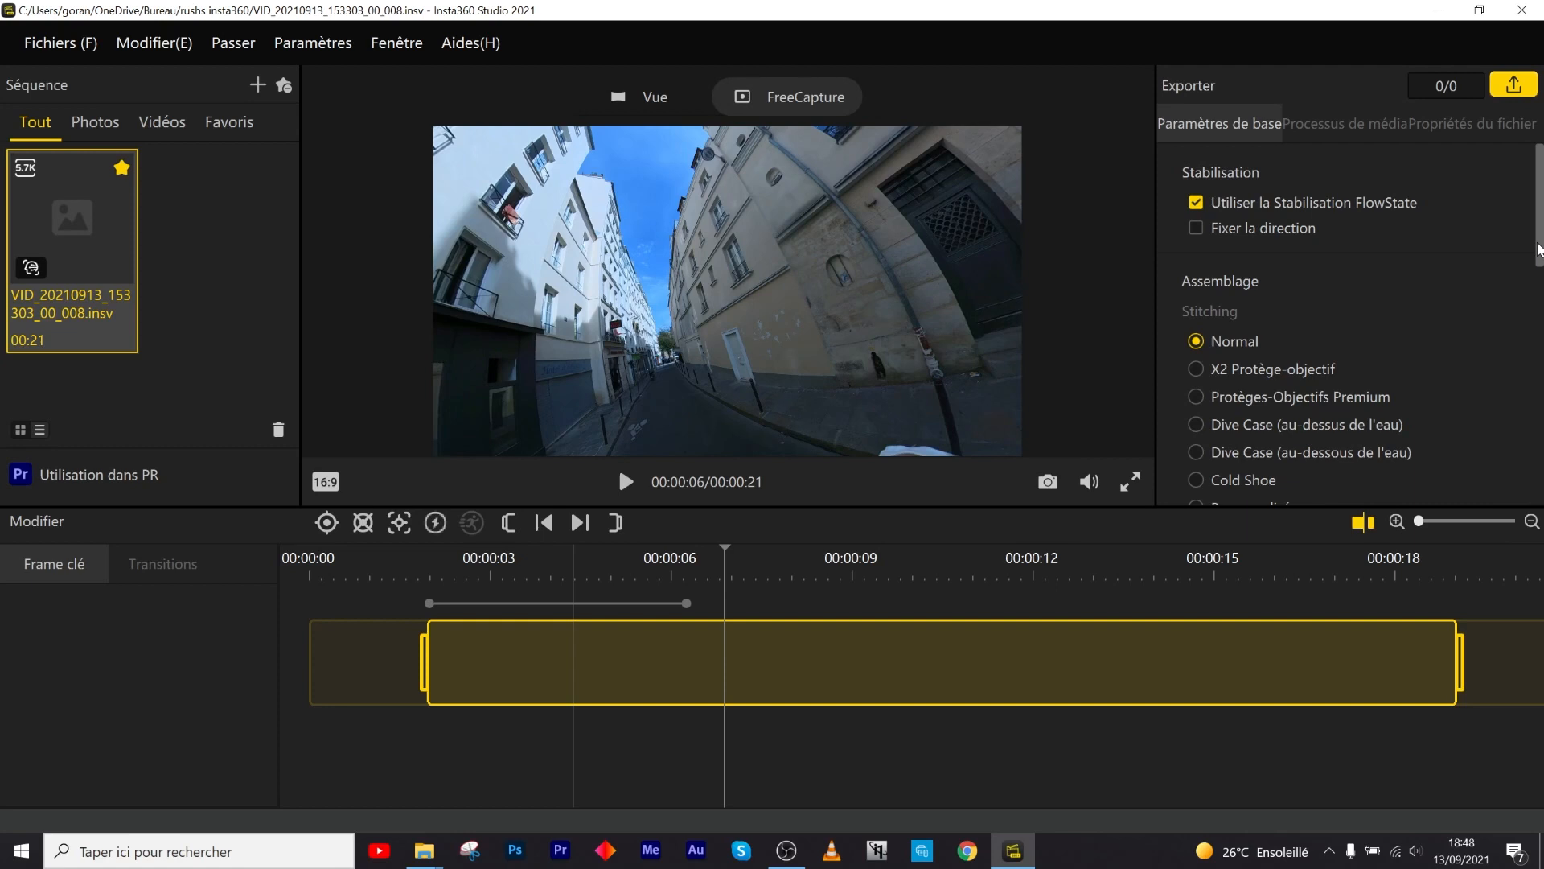
- Review the basic export settings, from stabilisation and stitching to chromatic calibration and the logo options
scroll(1538, 250, "down", 5)
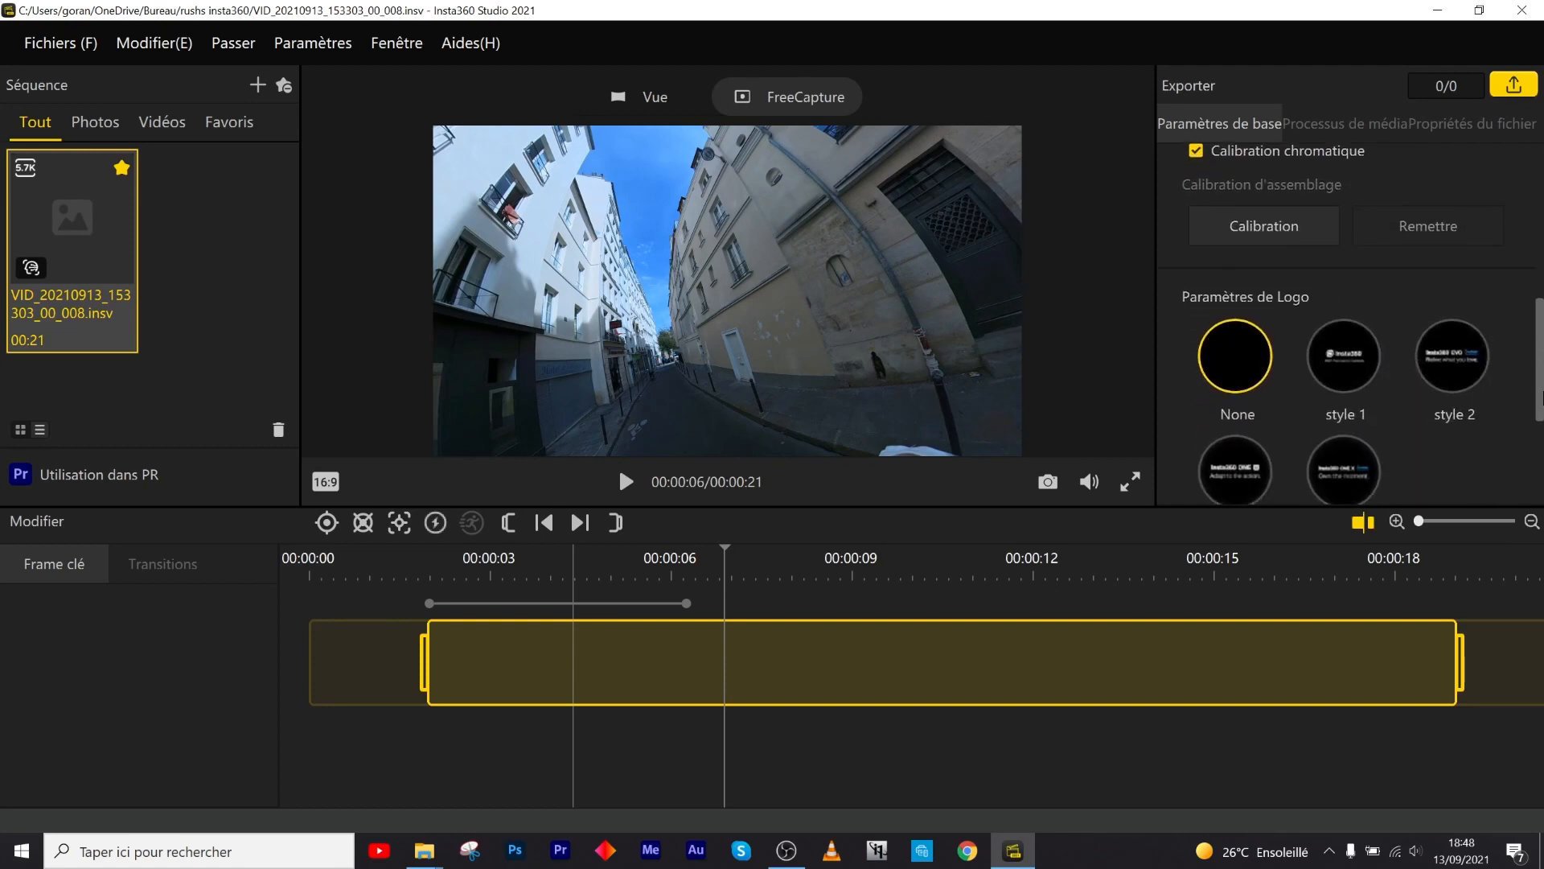
scroll(1540, 434, "down", 3)
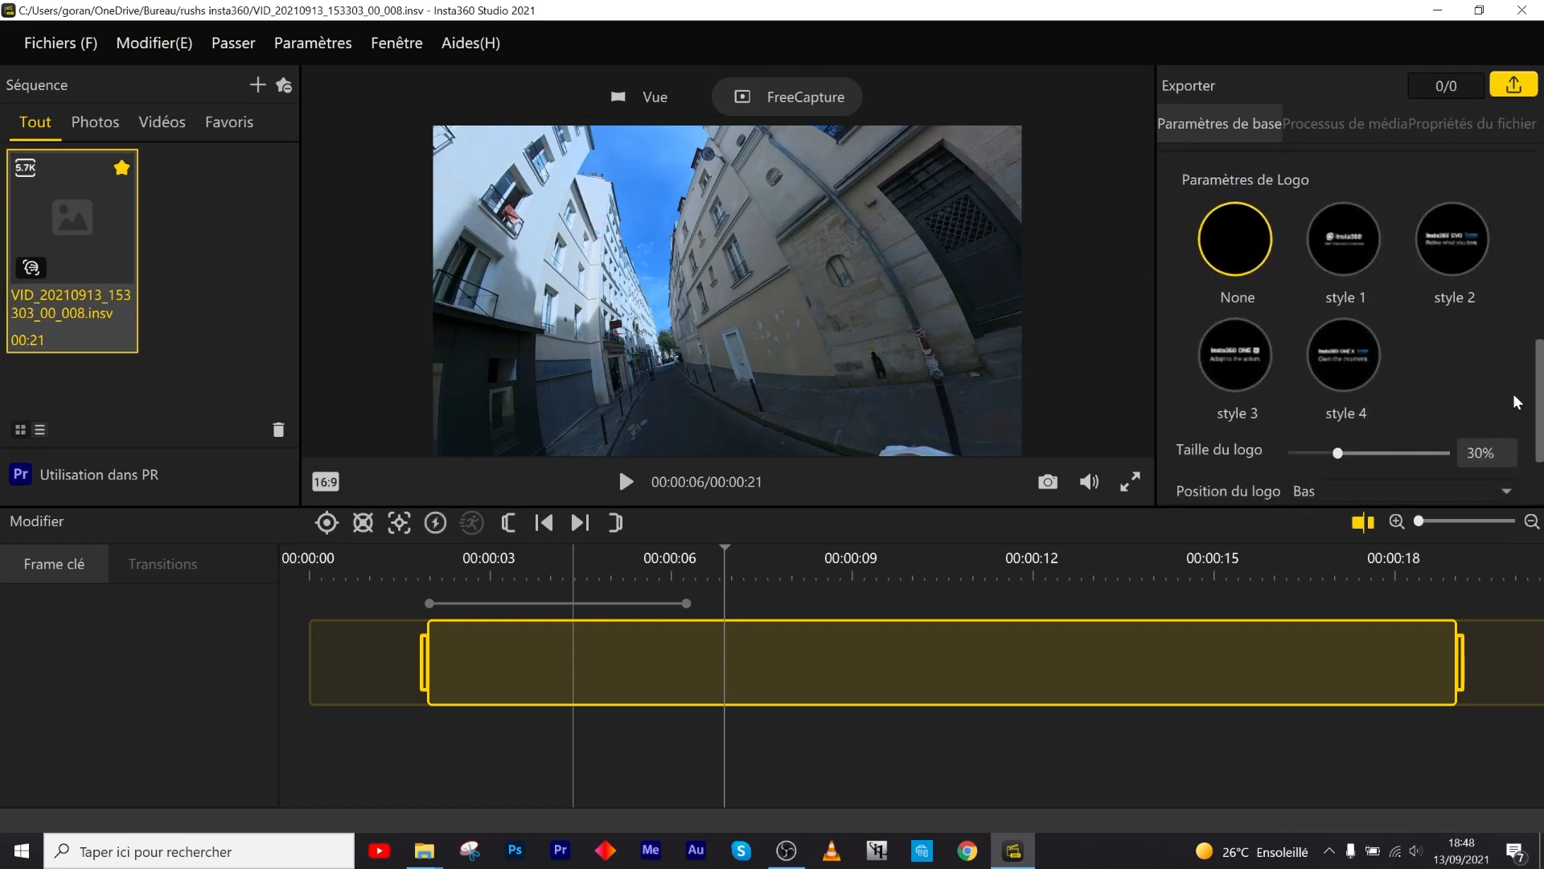
scroll(1537, 389, "down", 3)
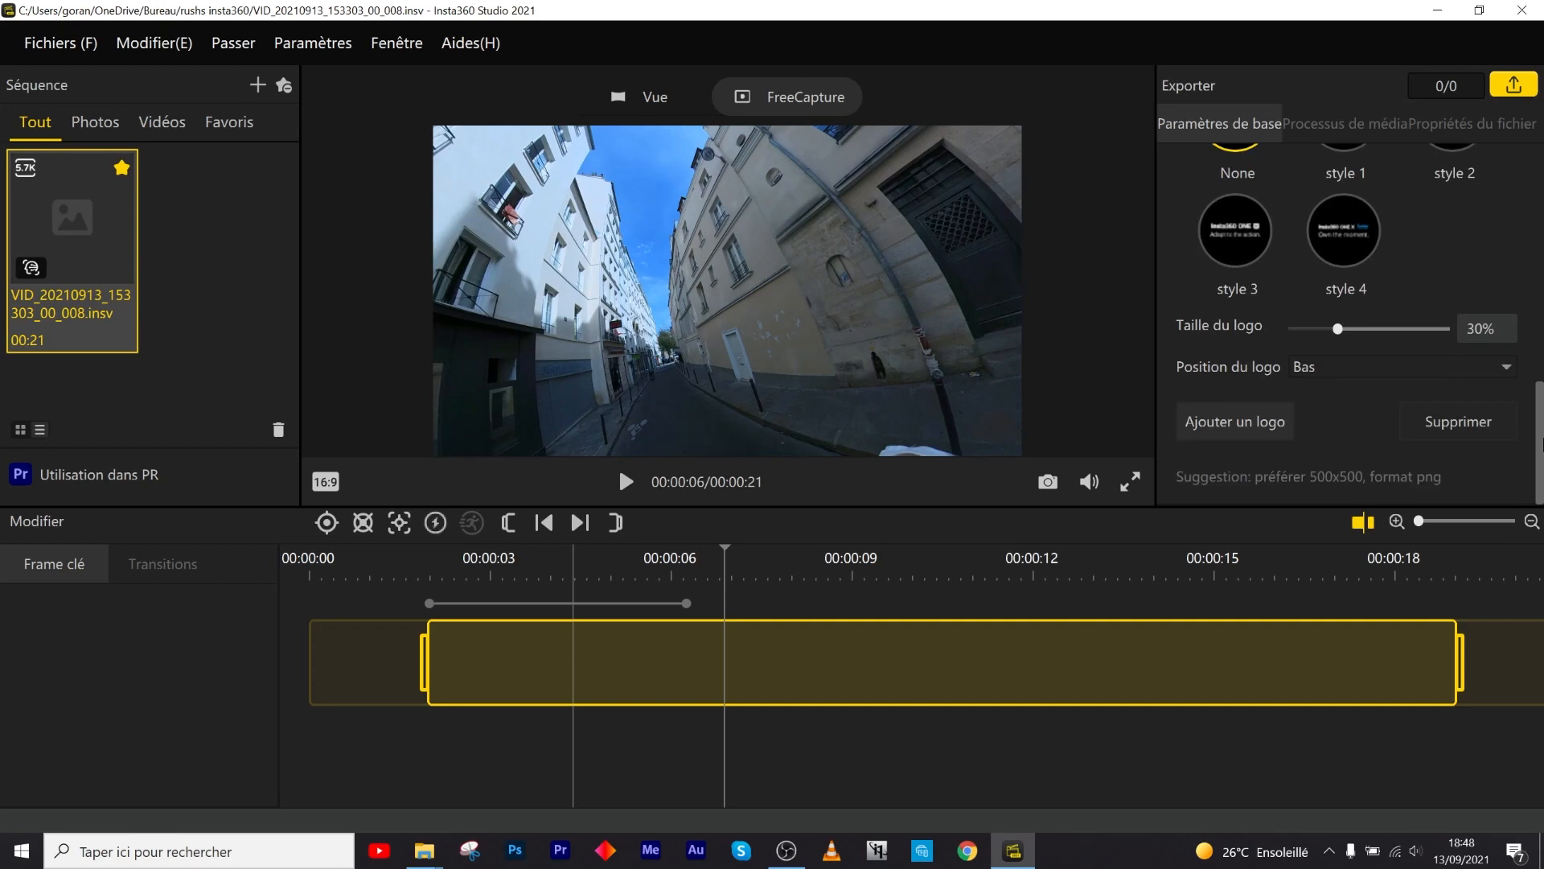
scroll(1415, 279, "up", 10)
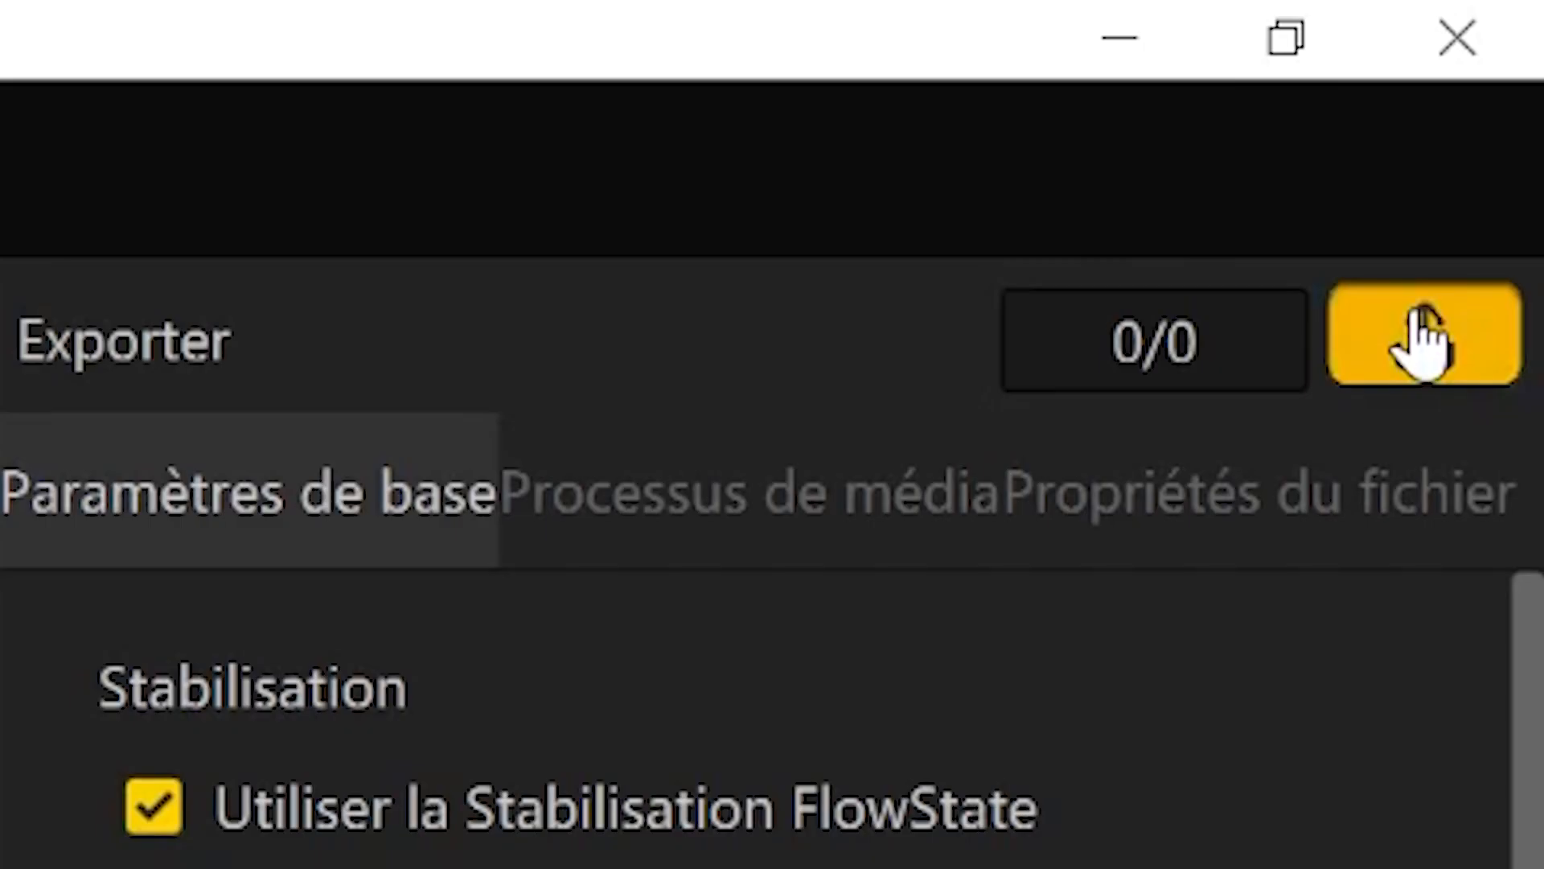
- Export the reframed clip as a video with the file name TEST 2.mp4
left_click(1424, 338)
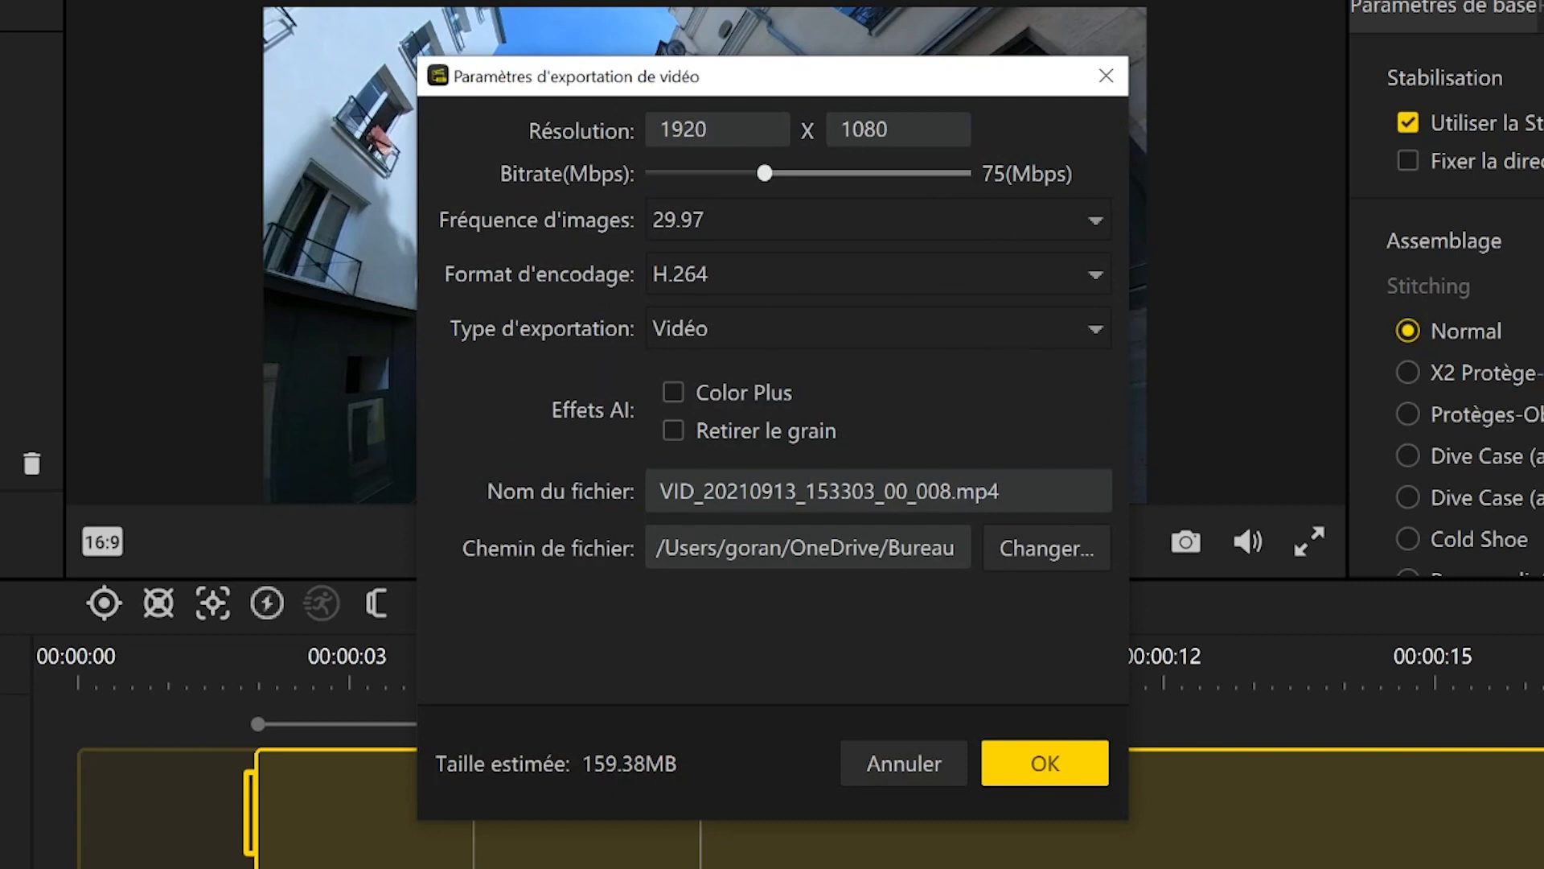
left_click_drag(954, 490, 917, 491)
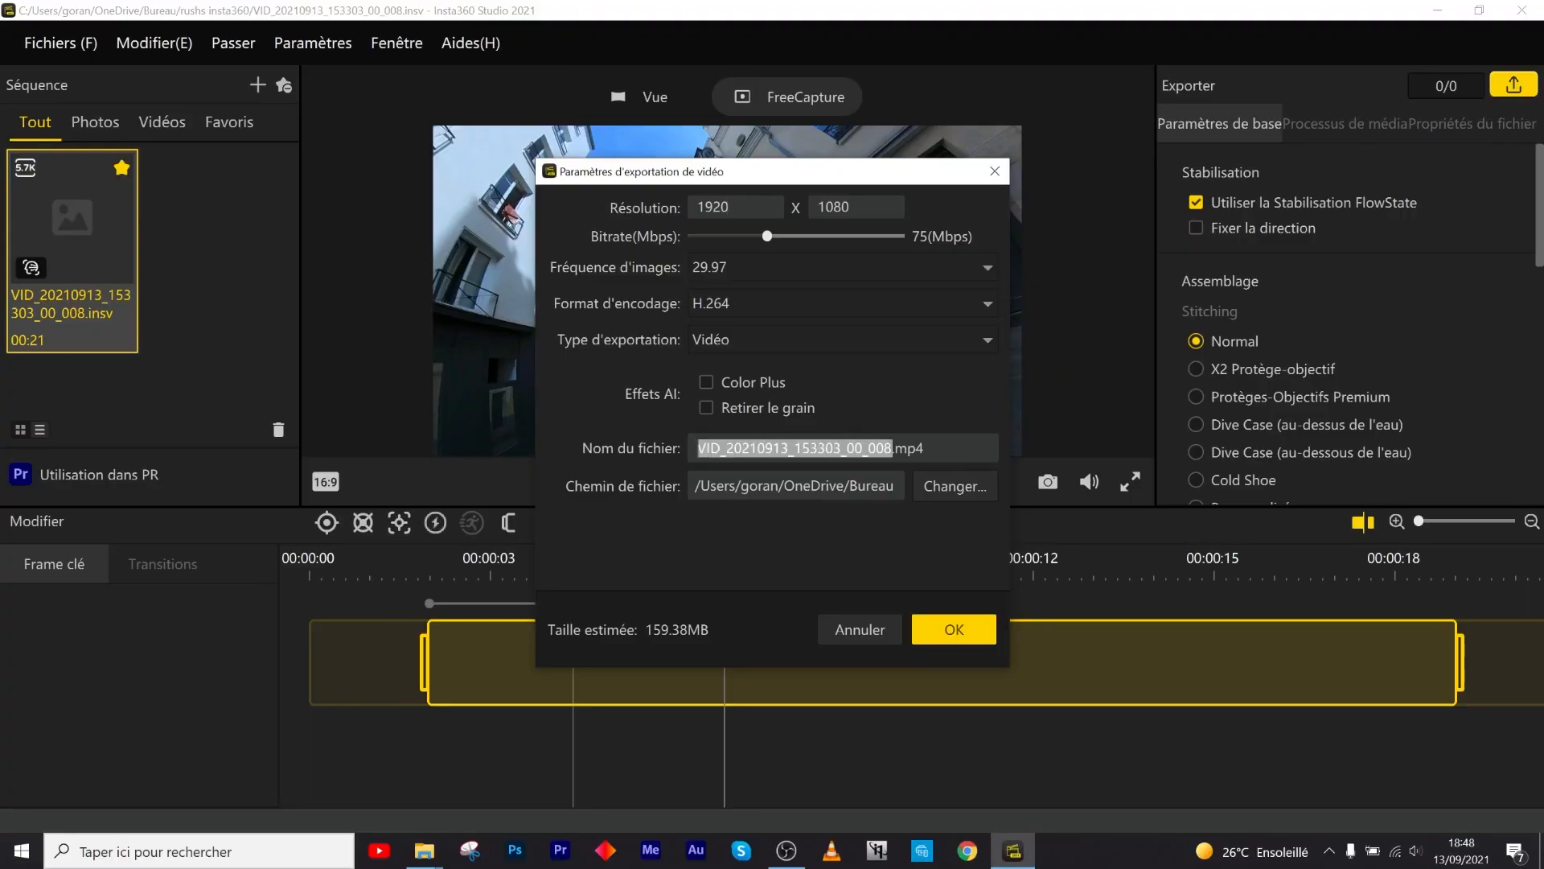
type("TEST ")
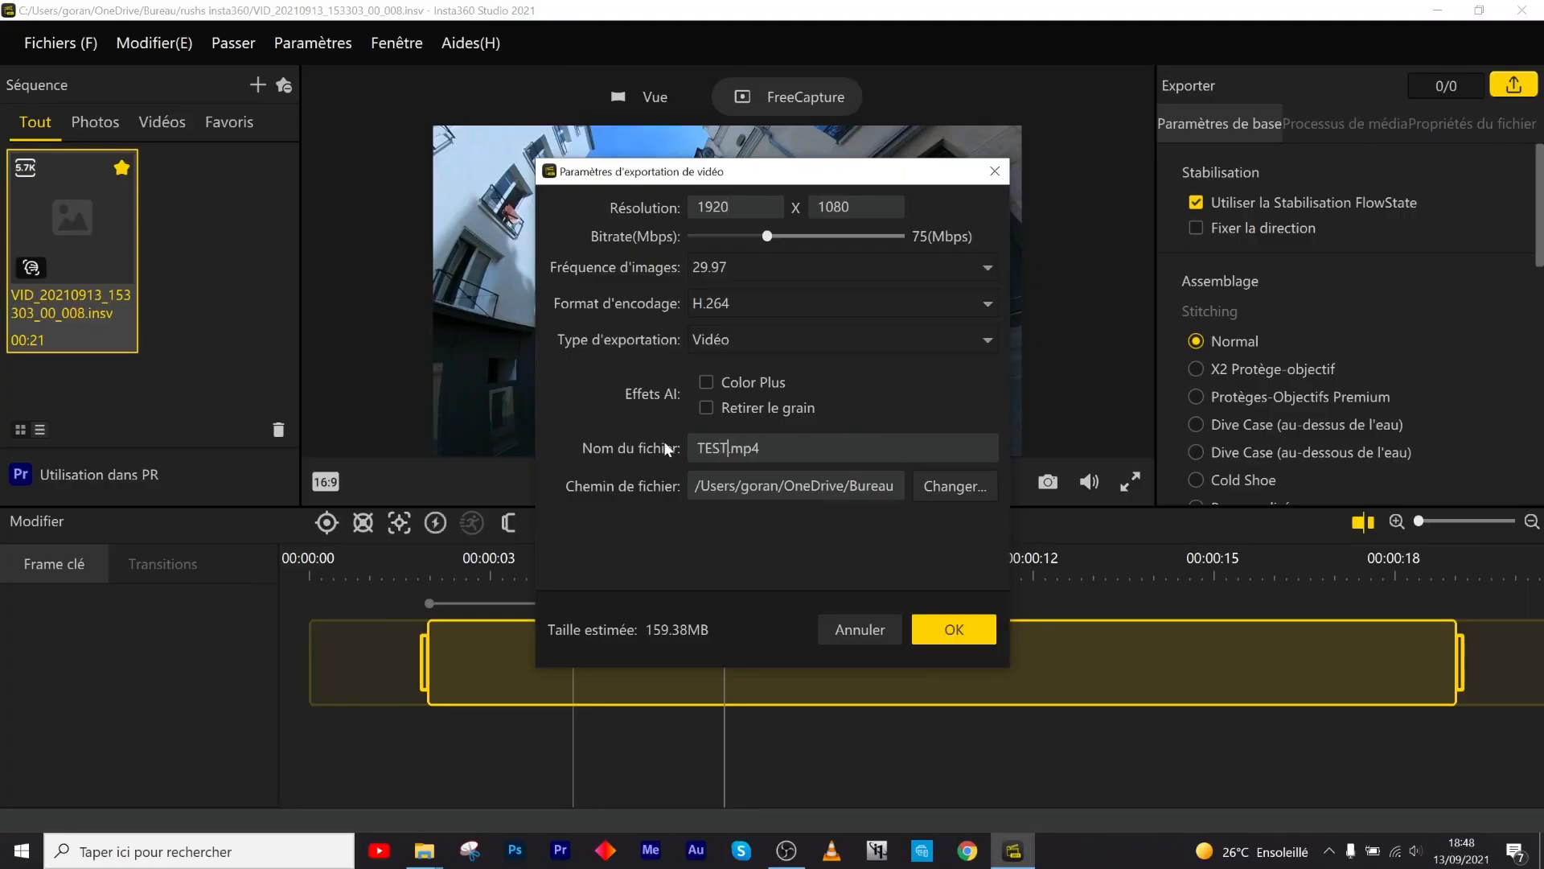
type("2")
left_click(954, 632)
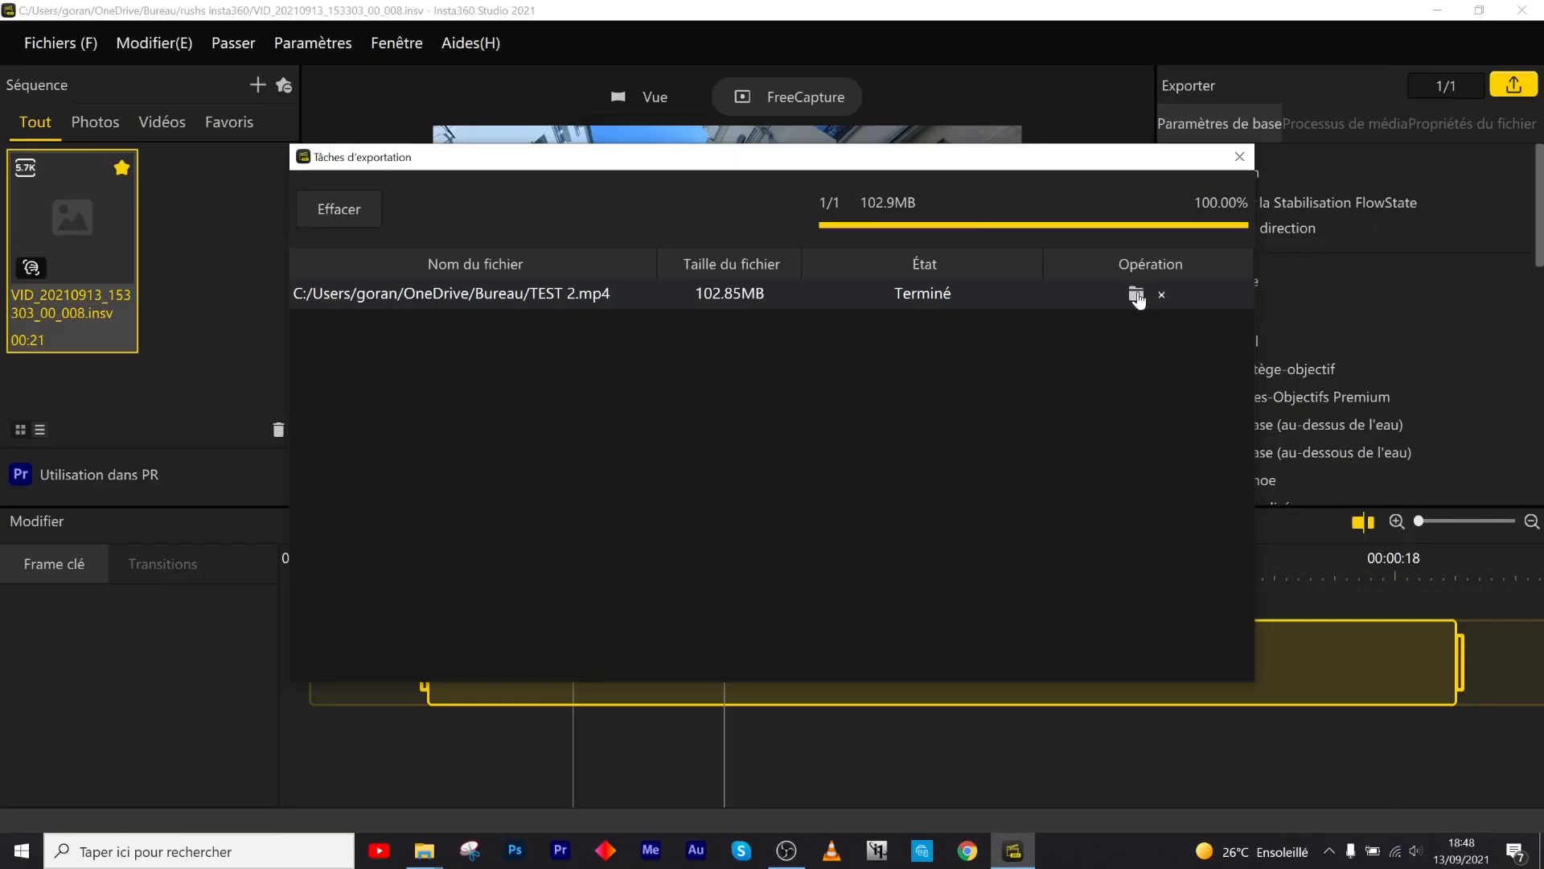
- Open the folder of the finished export and play the TEST 2 video
left_click(1136, 295)
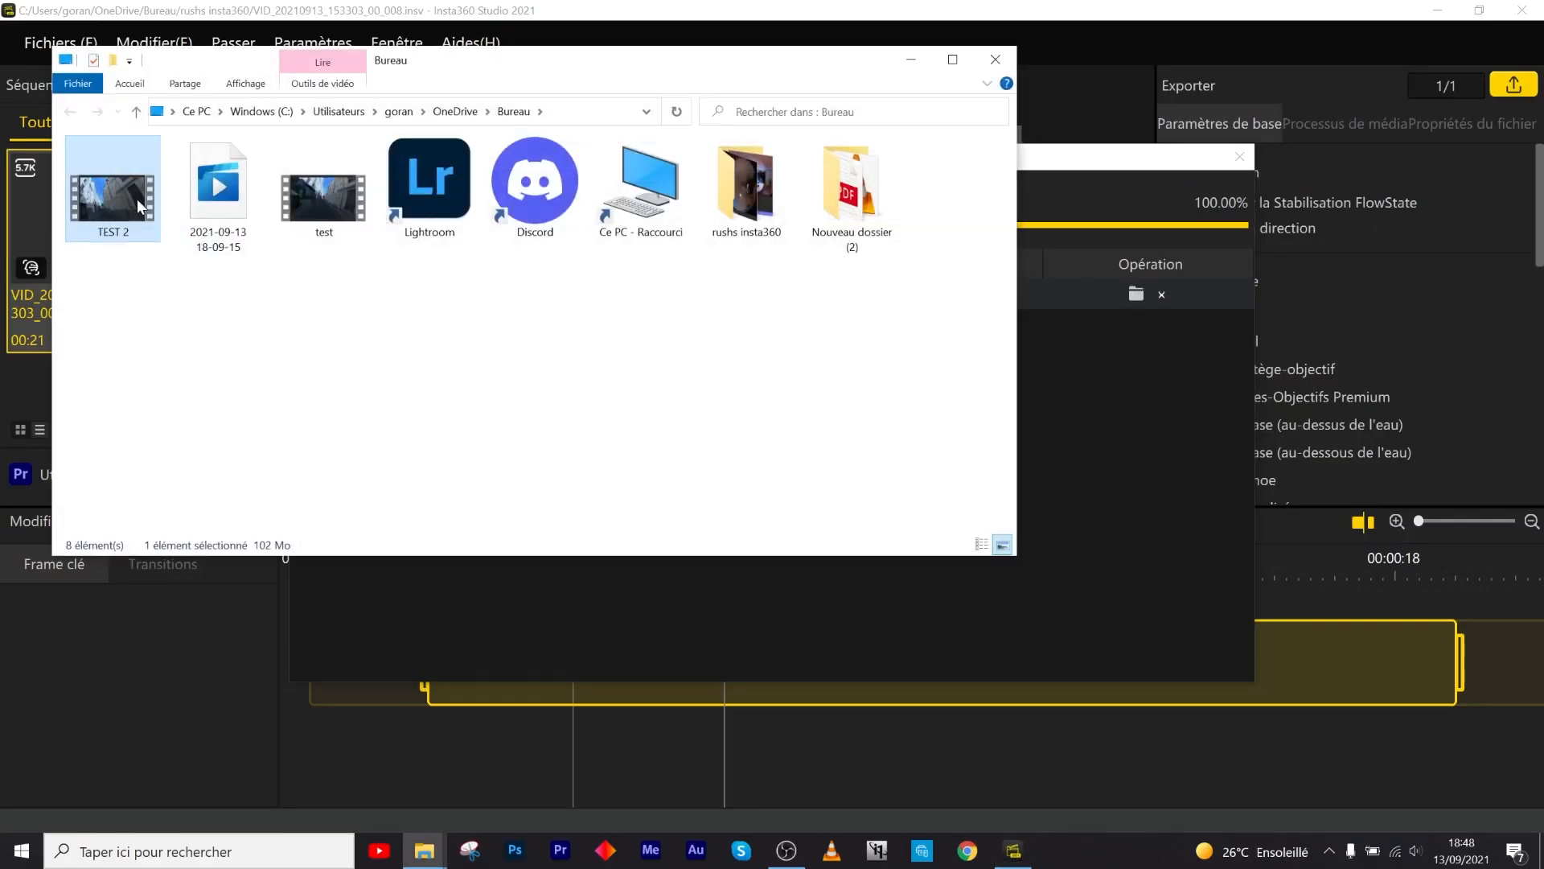
double_click(136, 201)
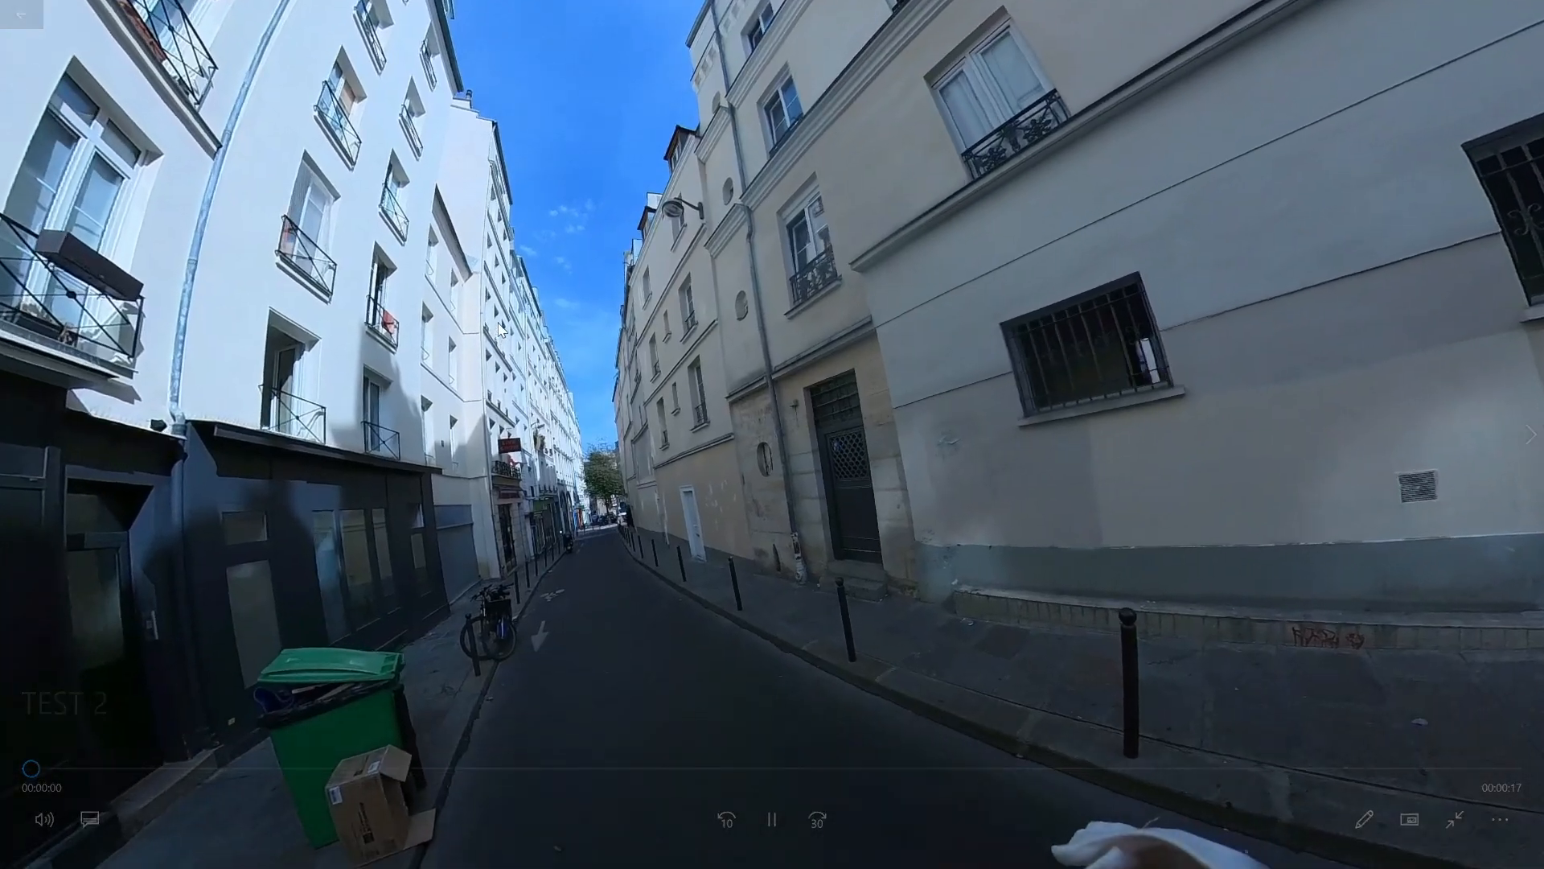